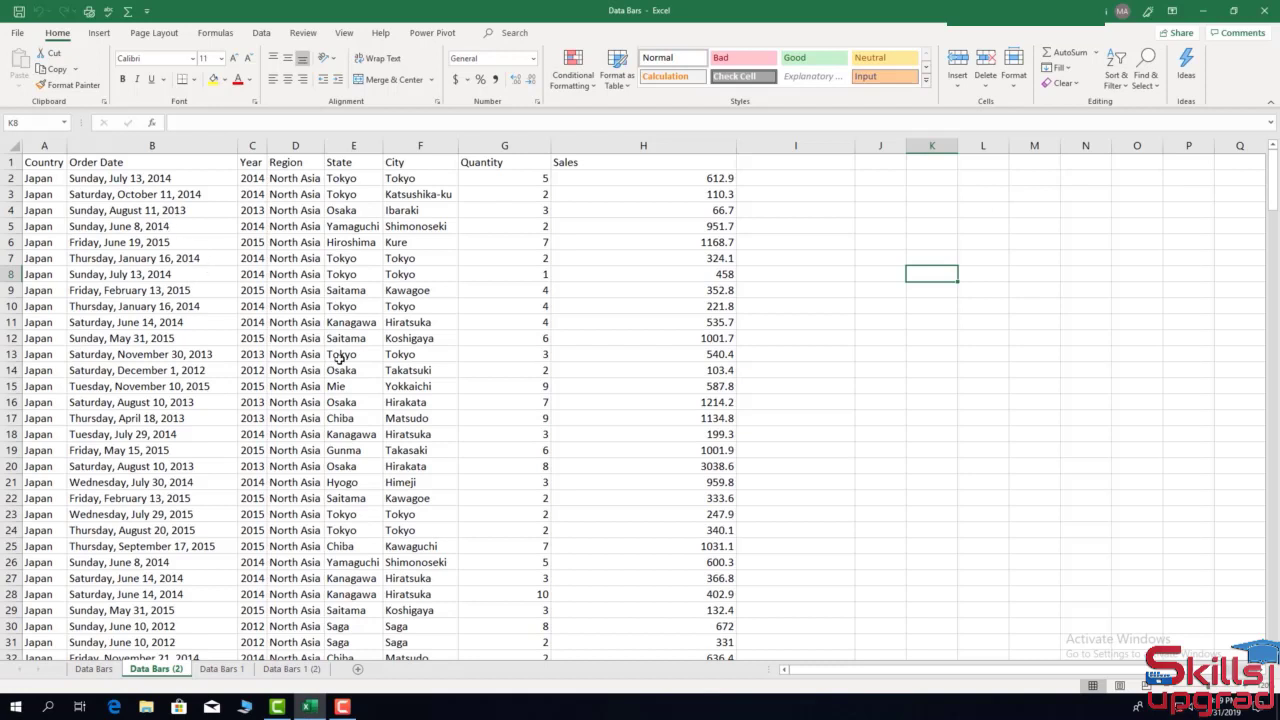
Fill the header cells from Country to Sales in row 1 with a dark orange colour.
left_click_drag(38, 162, 622, 167)
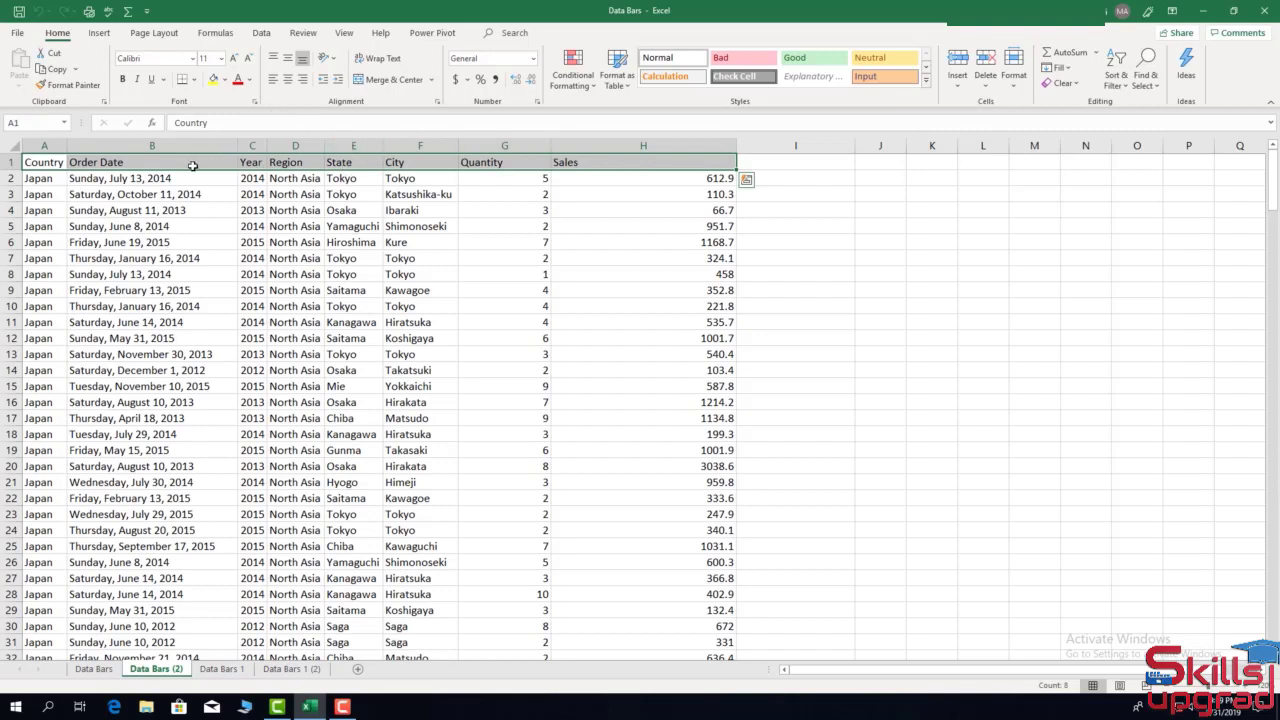
left_click(224, 80)
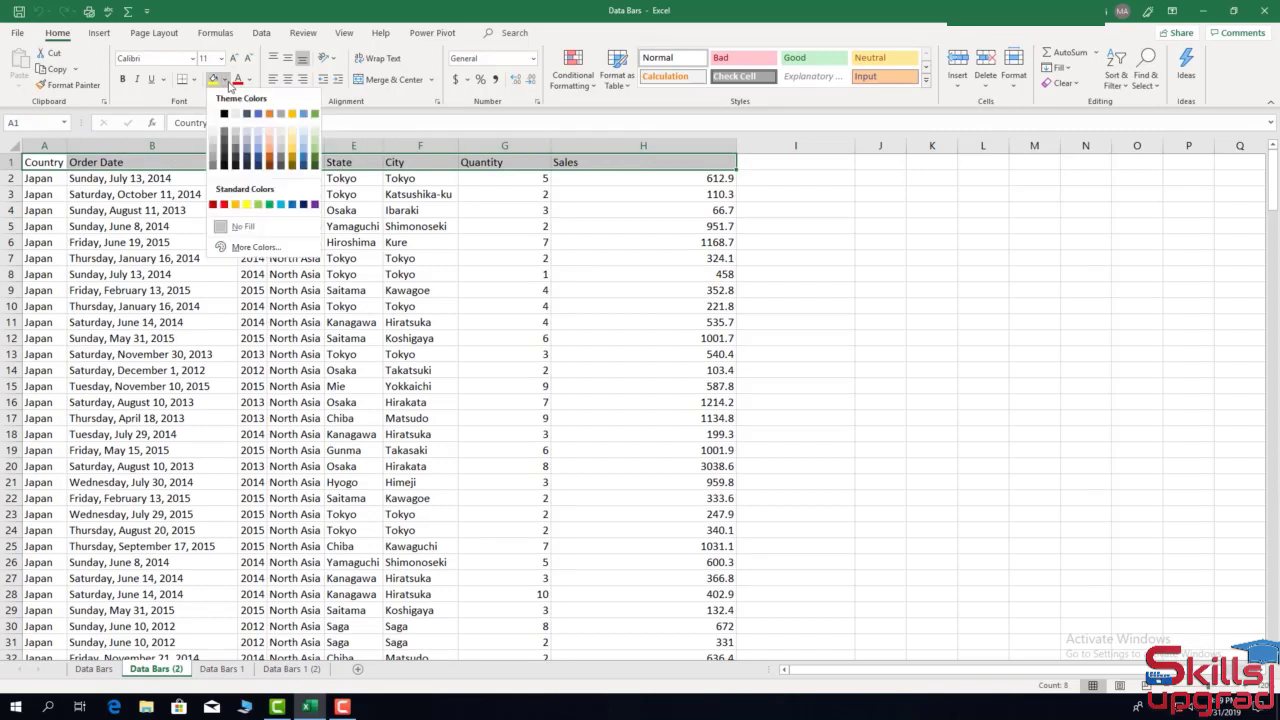
left_click(269, 163)
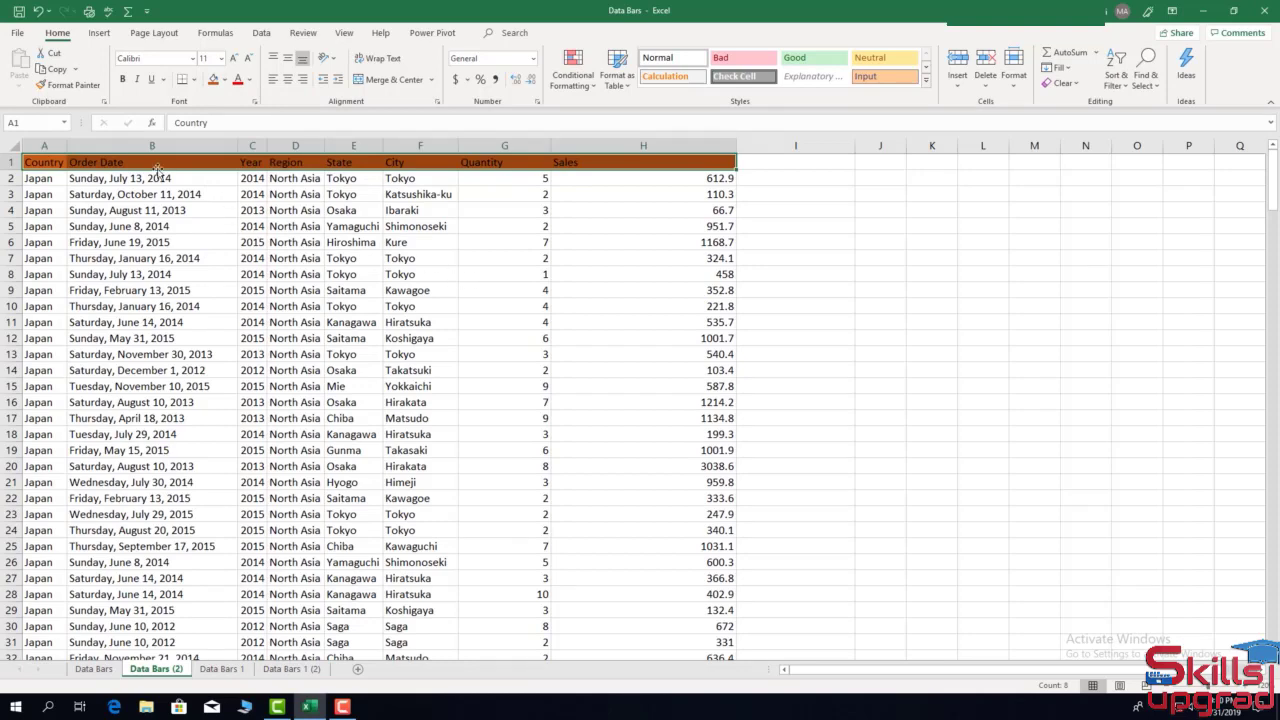
Apply all borders to the entire data table, A1:H251, including the header row.
key("ctrl+shift+Down")
left_click(194, 80)
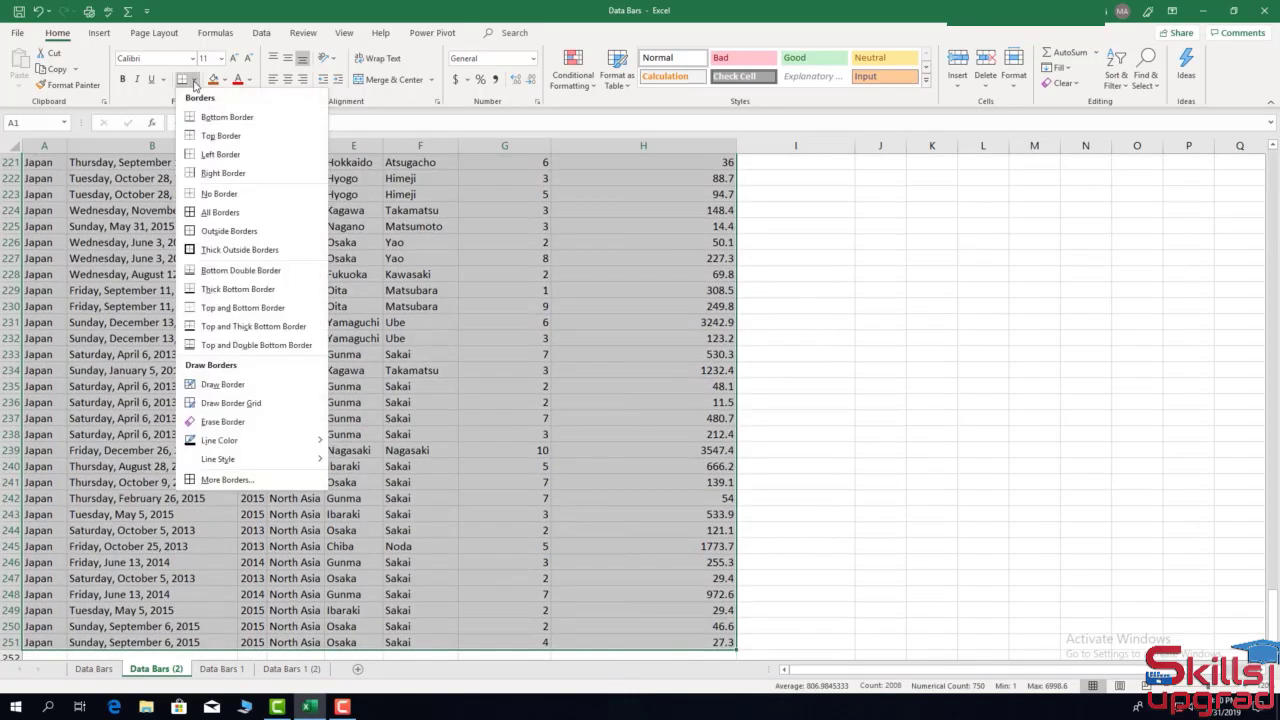
left_click(215, 214)
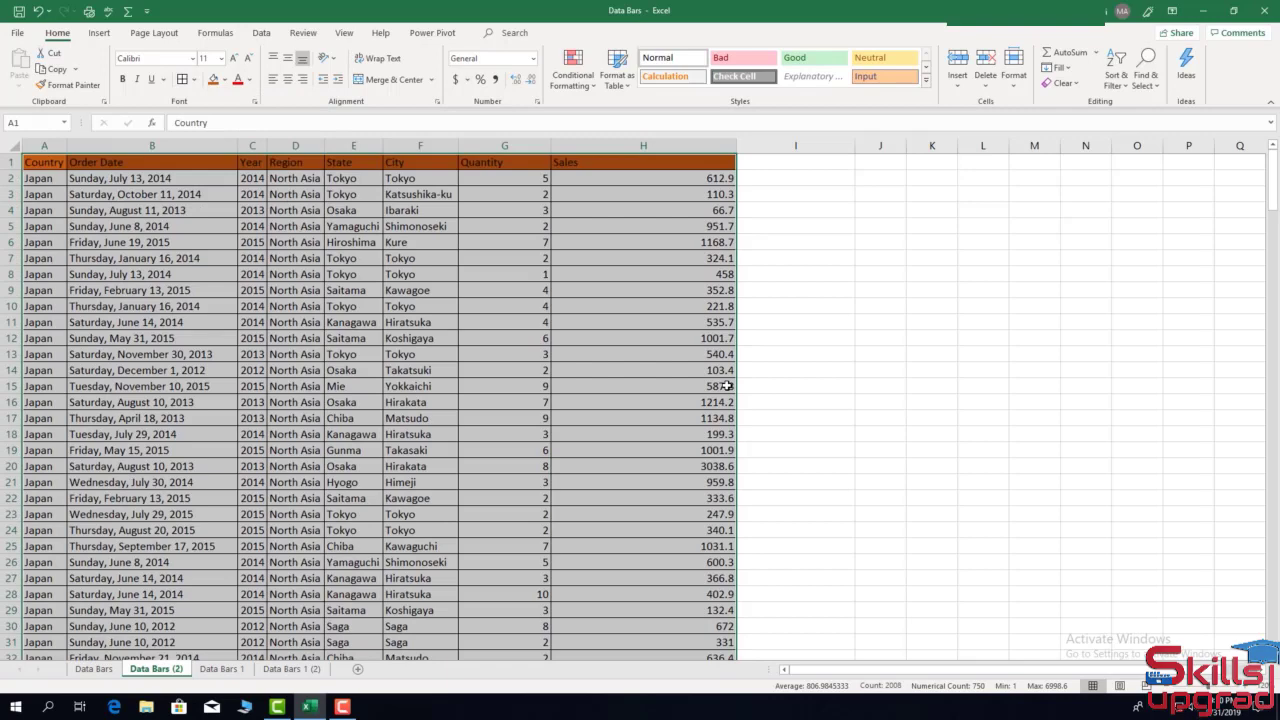
Add light blue gradient-fill data bars to the Sales values from H2 down to the last row.
left_click(605, 182)
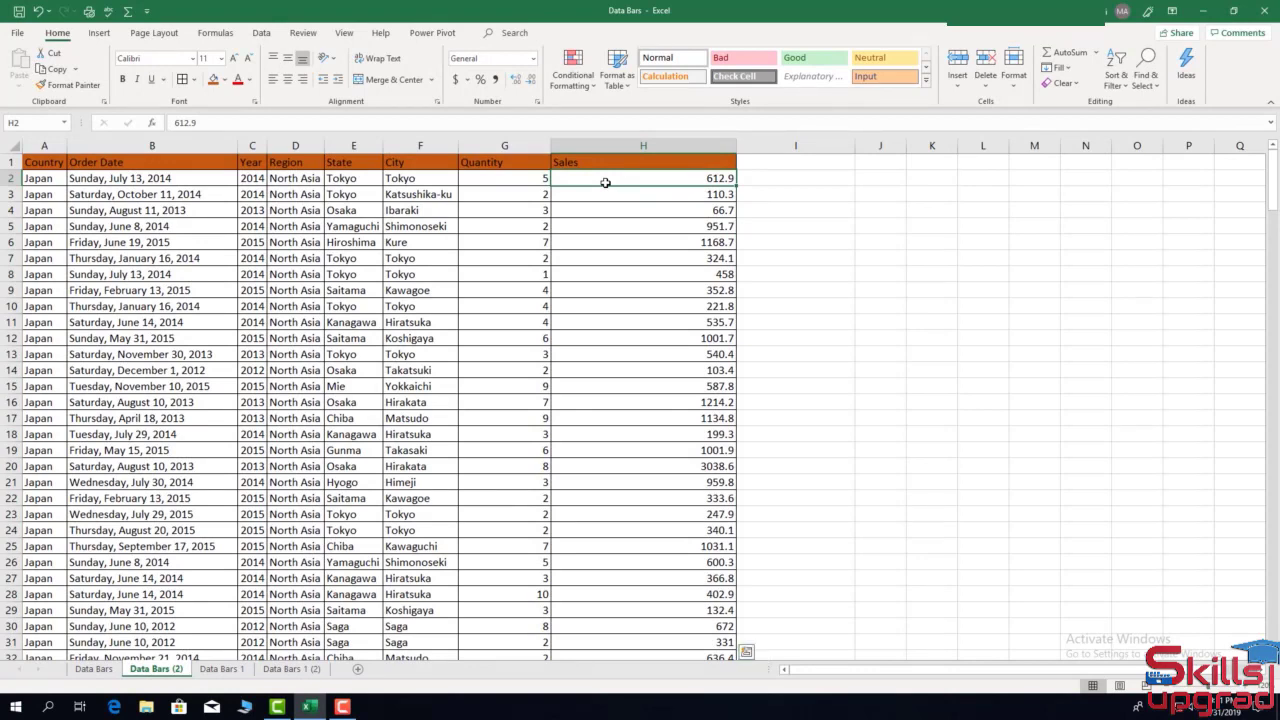
key("ctrl+shift+Down")
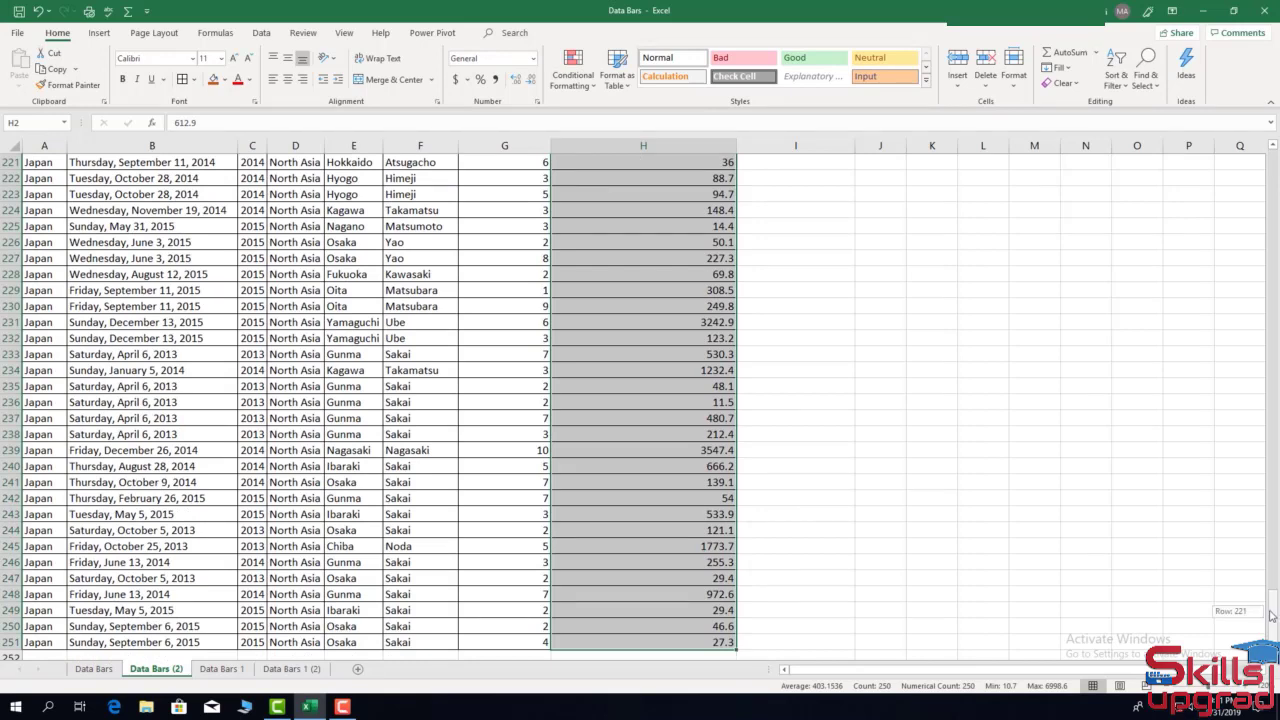
left_click_drag(1273, 473, 1273, 165)
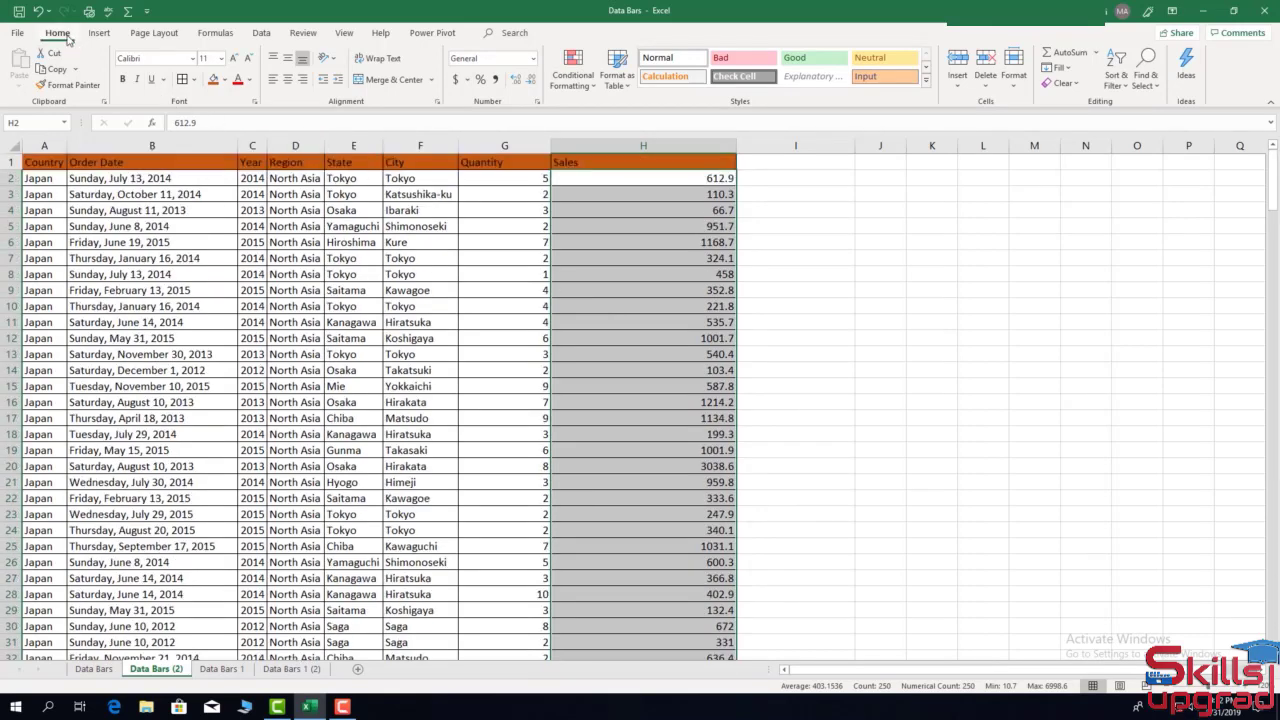
left_click(596, 88)
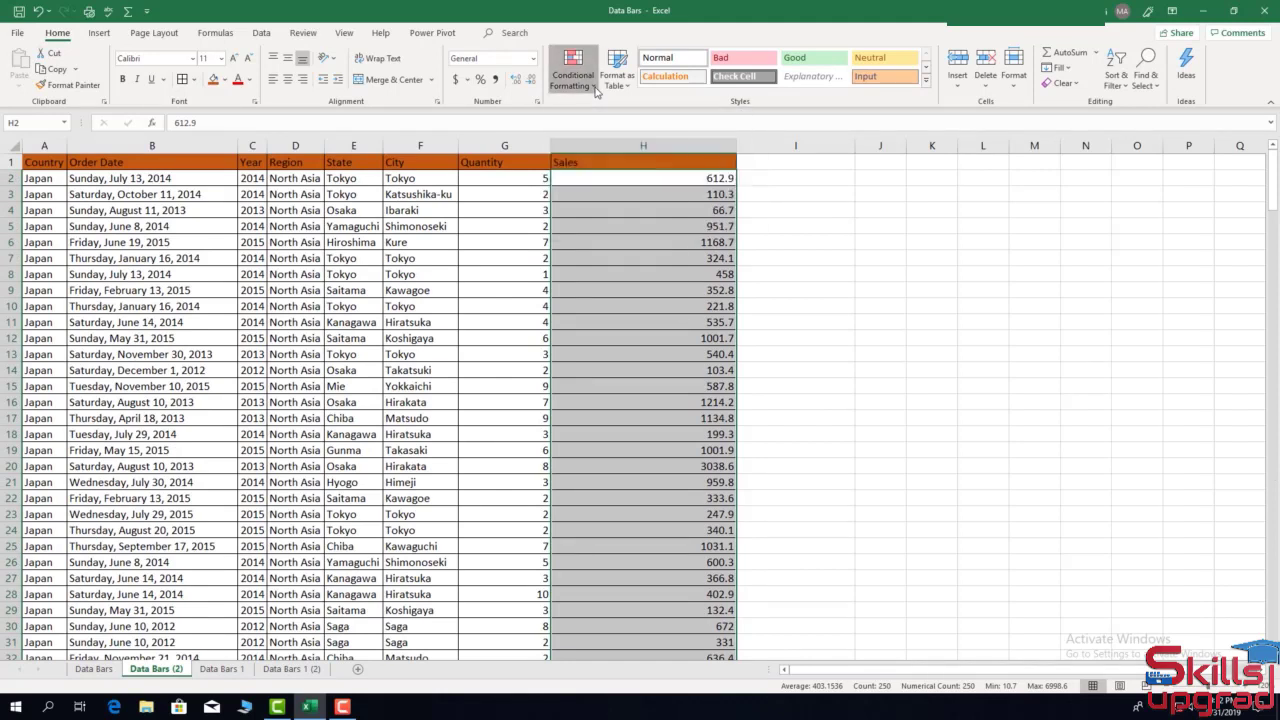
mouse_move(611, 187)
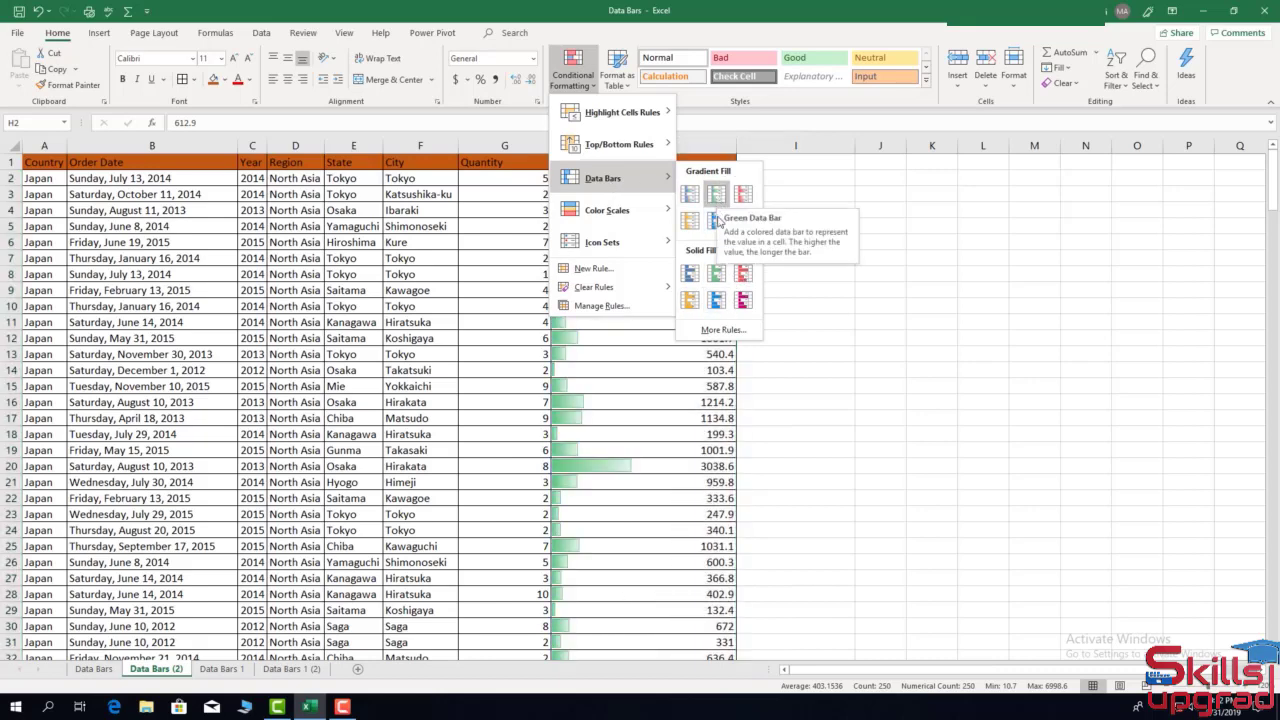
left_click(718, 222)
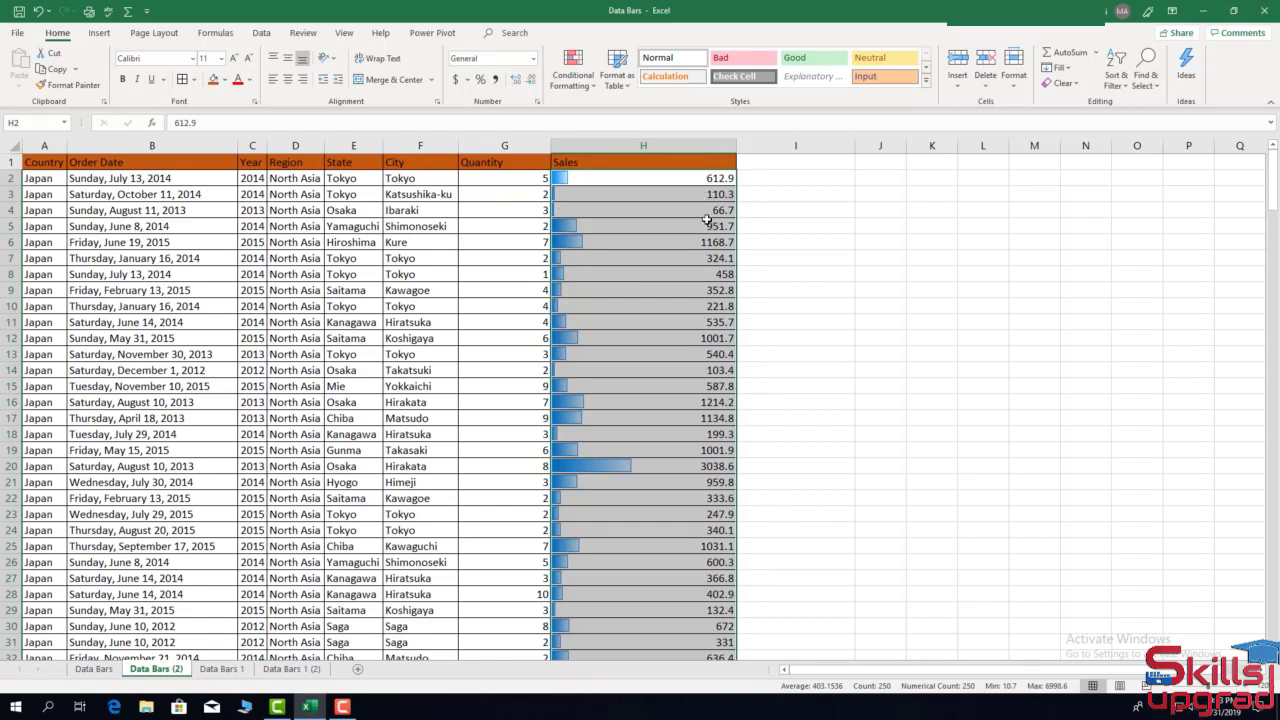
Format the Sales values as Currency with one decimal place.
left_click(532, 58)
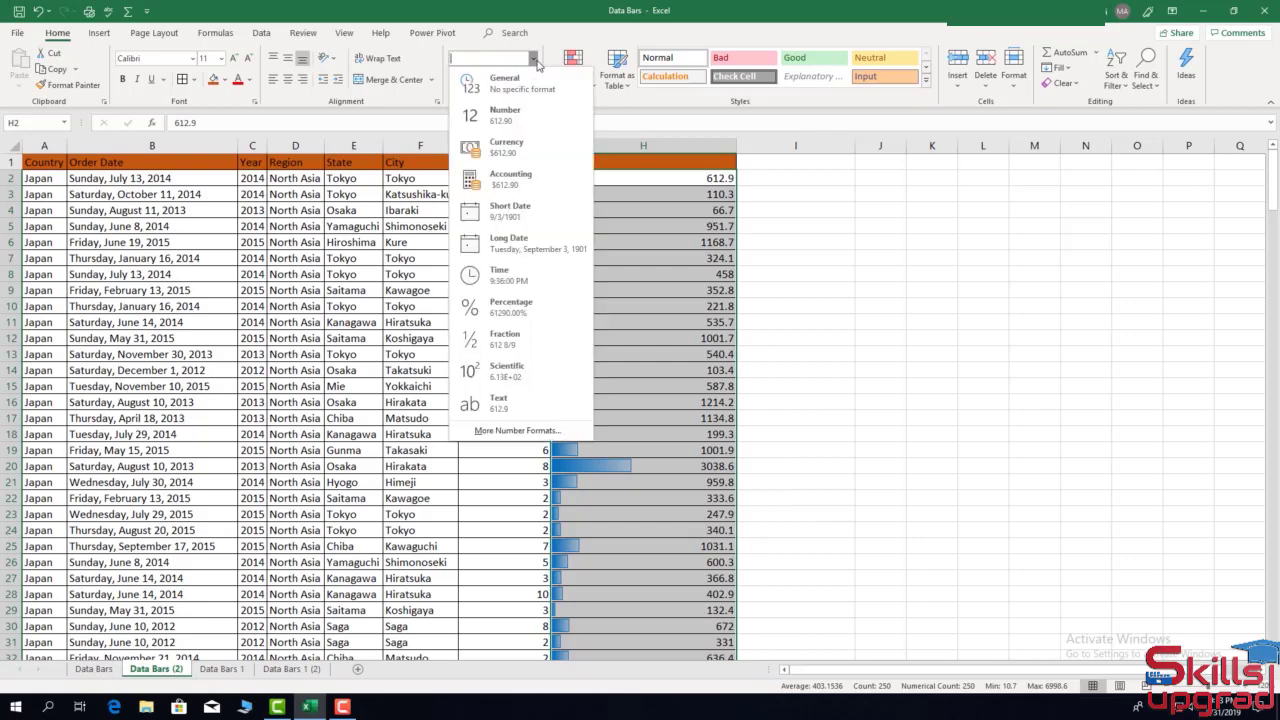
left_click(527, 148)
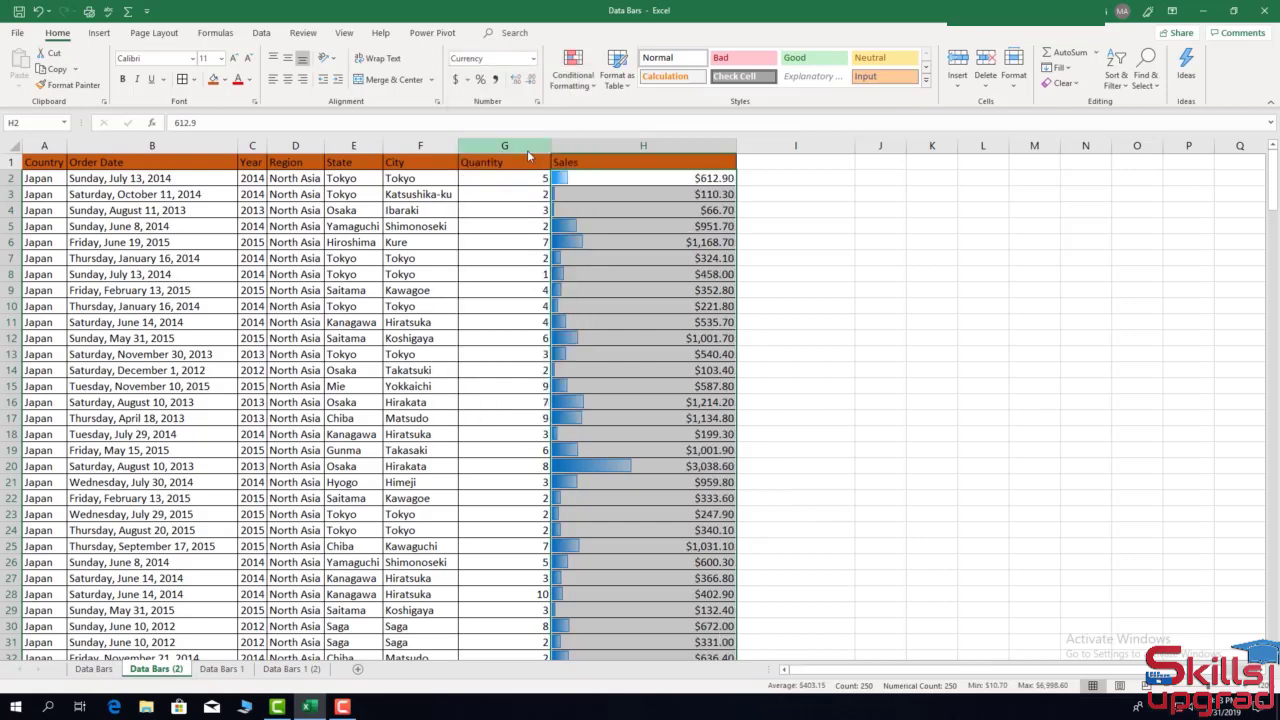
left_click(530, 82)
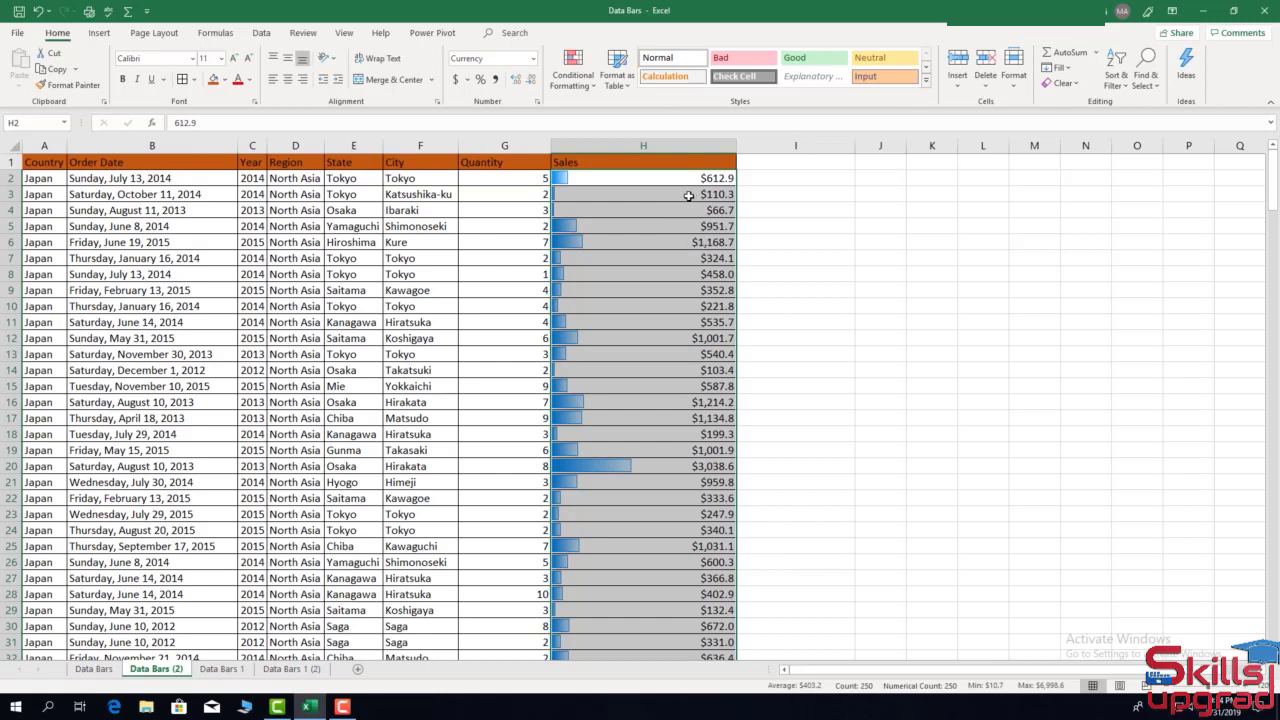
Add red gradient-fill data bars to the Quantity values from G2 down and look over the bars.
left_click(526, 180)
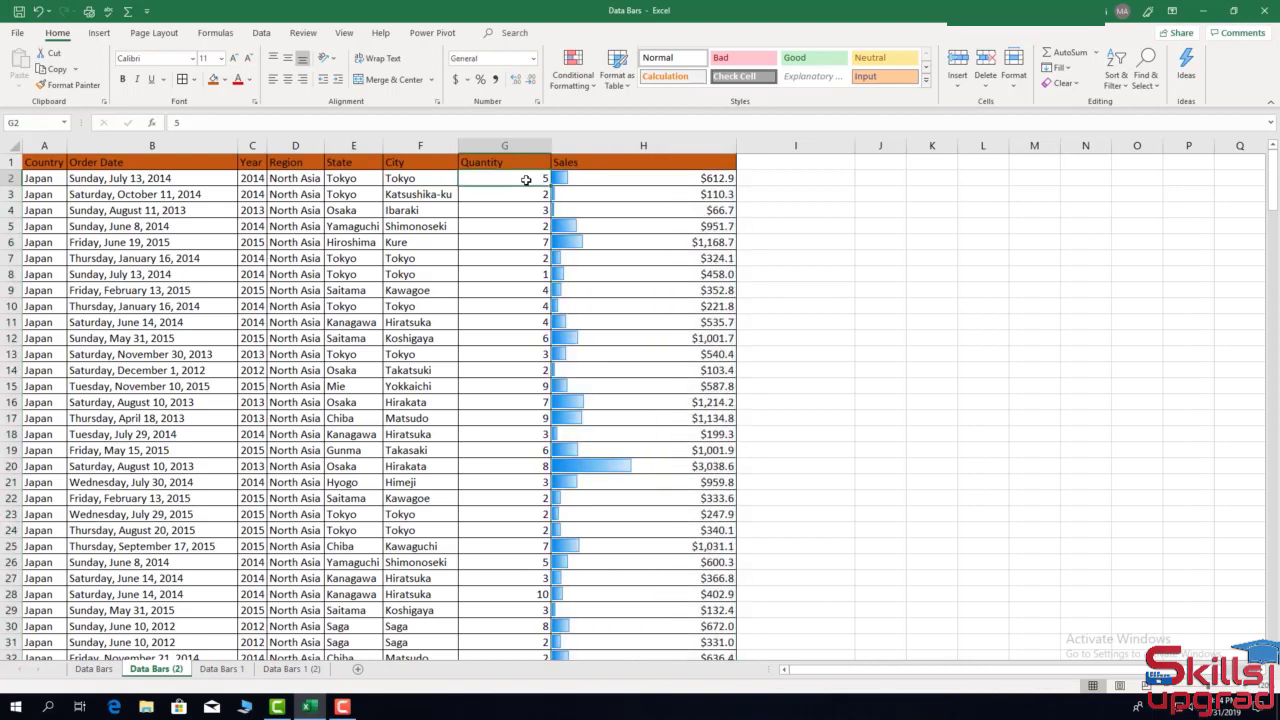
key("ctrl+shift+Down")
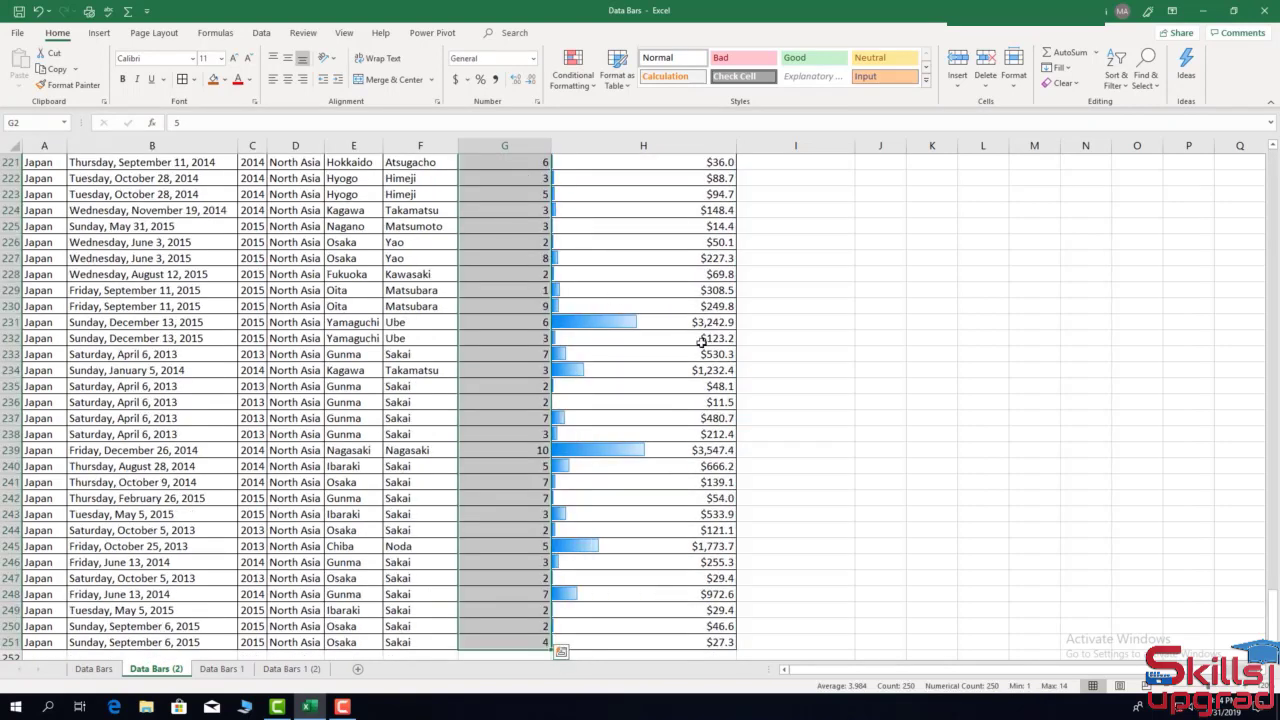
key("ctrl+BackSpace")
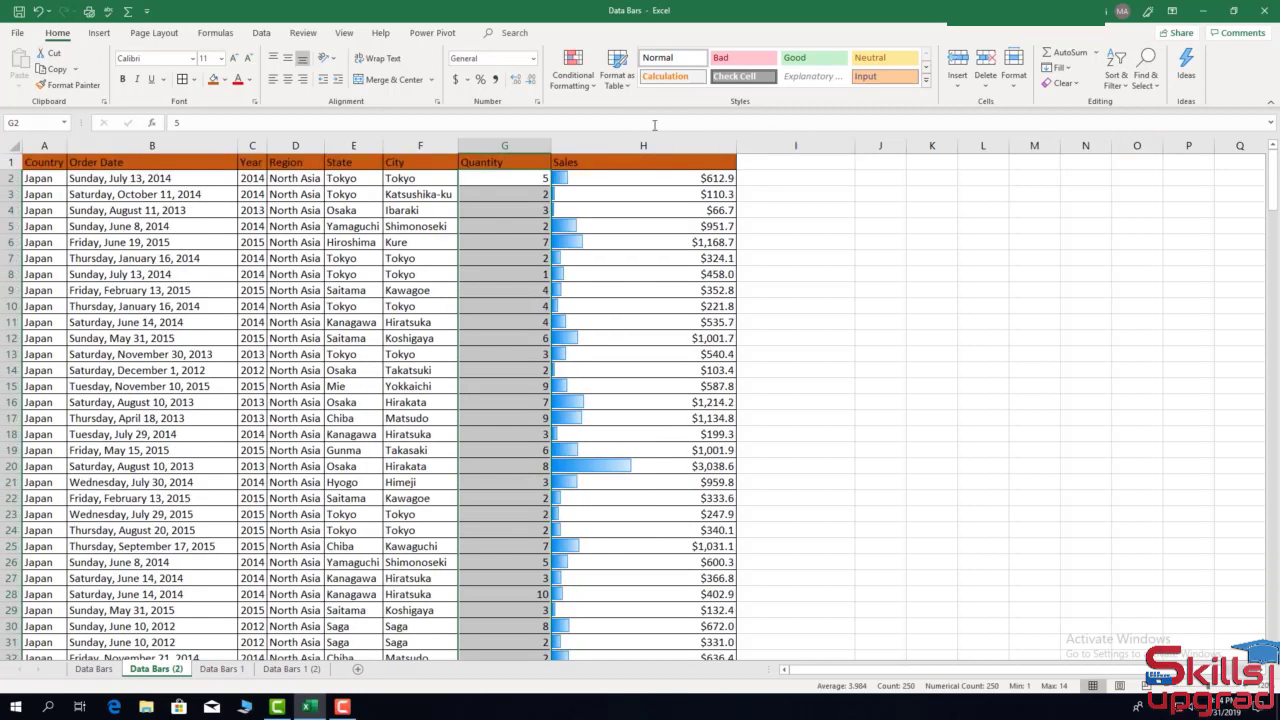
left_click(593, 93)
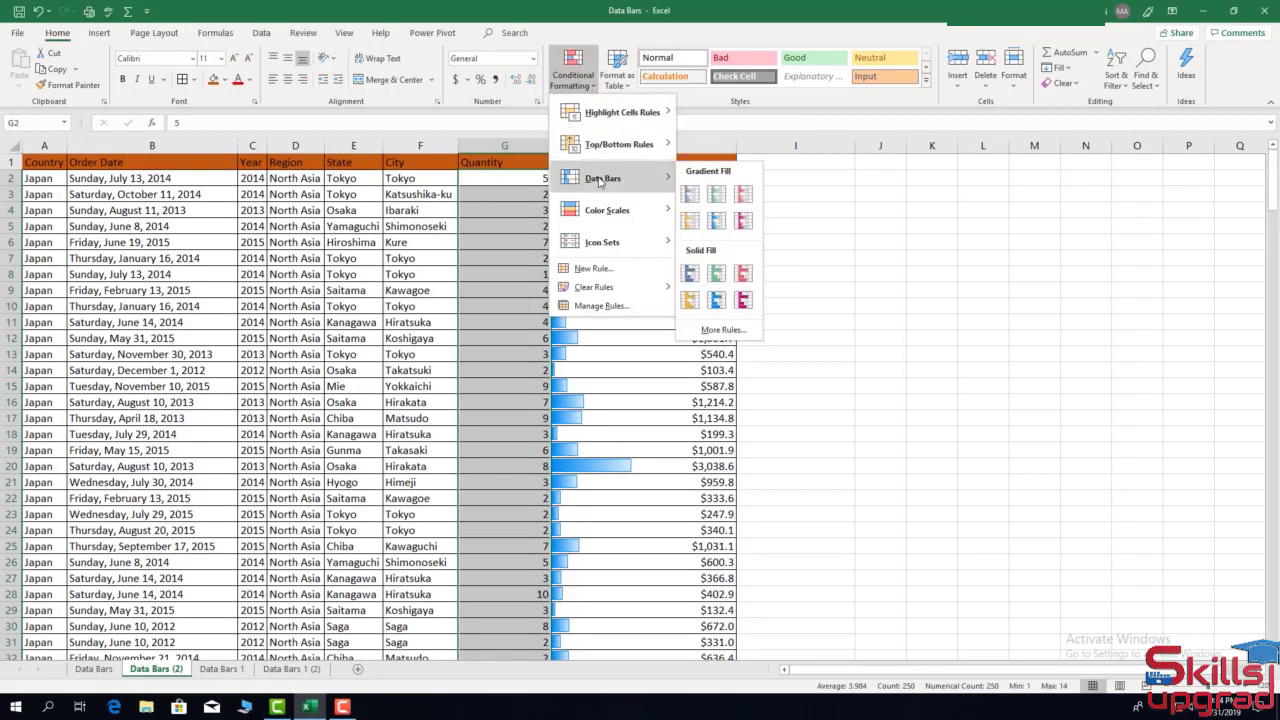
left_click(748, 193)
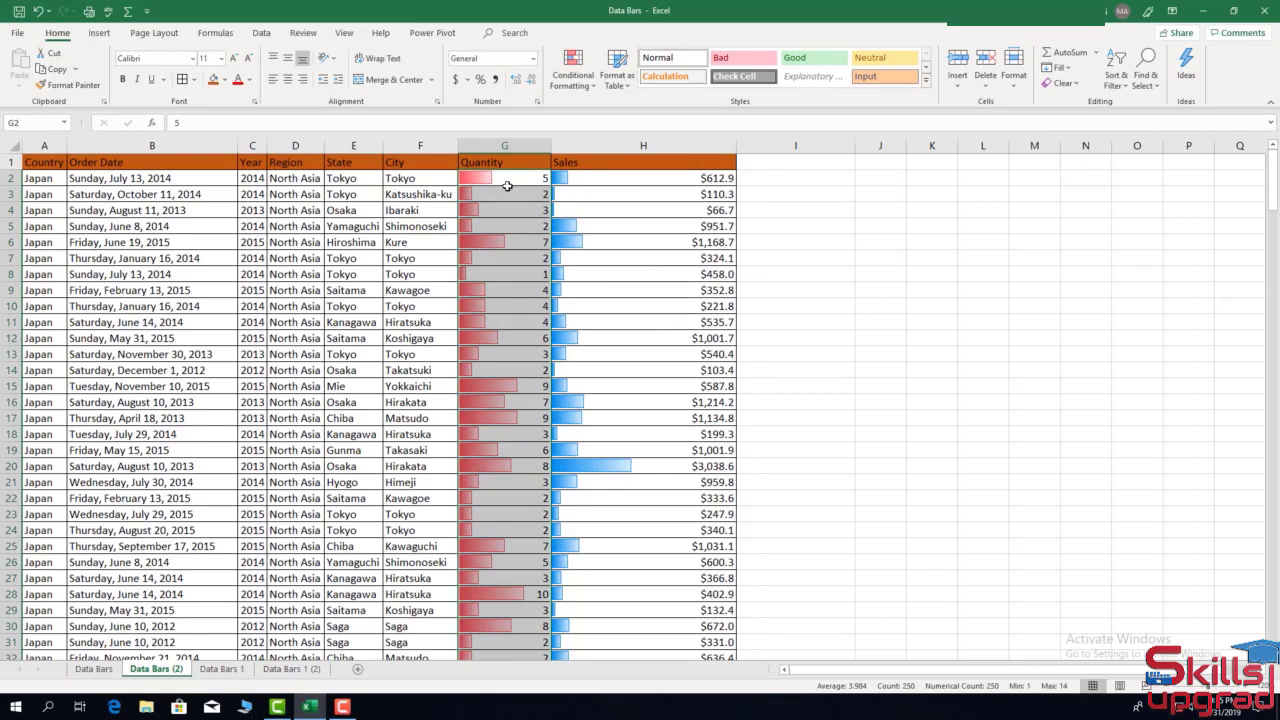
scroll(531, 353, "down", 3)
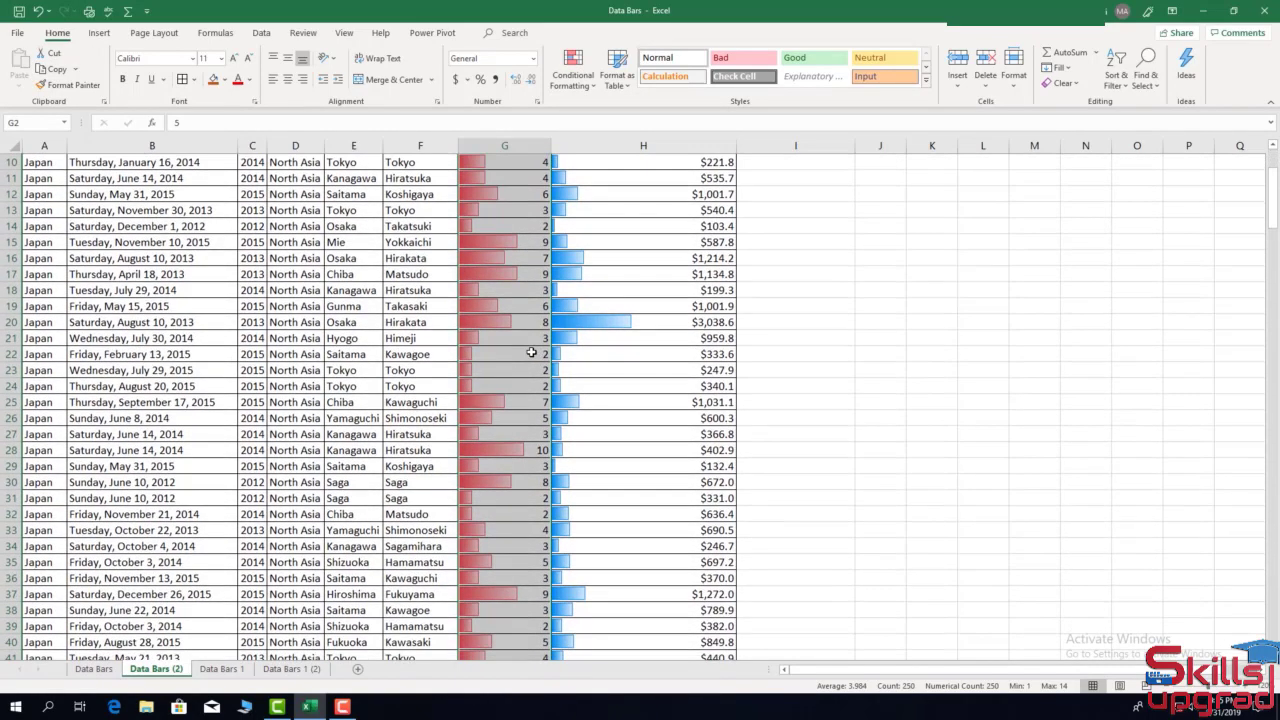
scroll(531, 353, "down", 1)
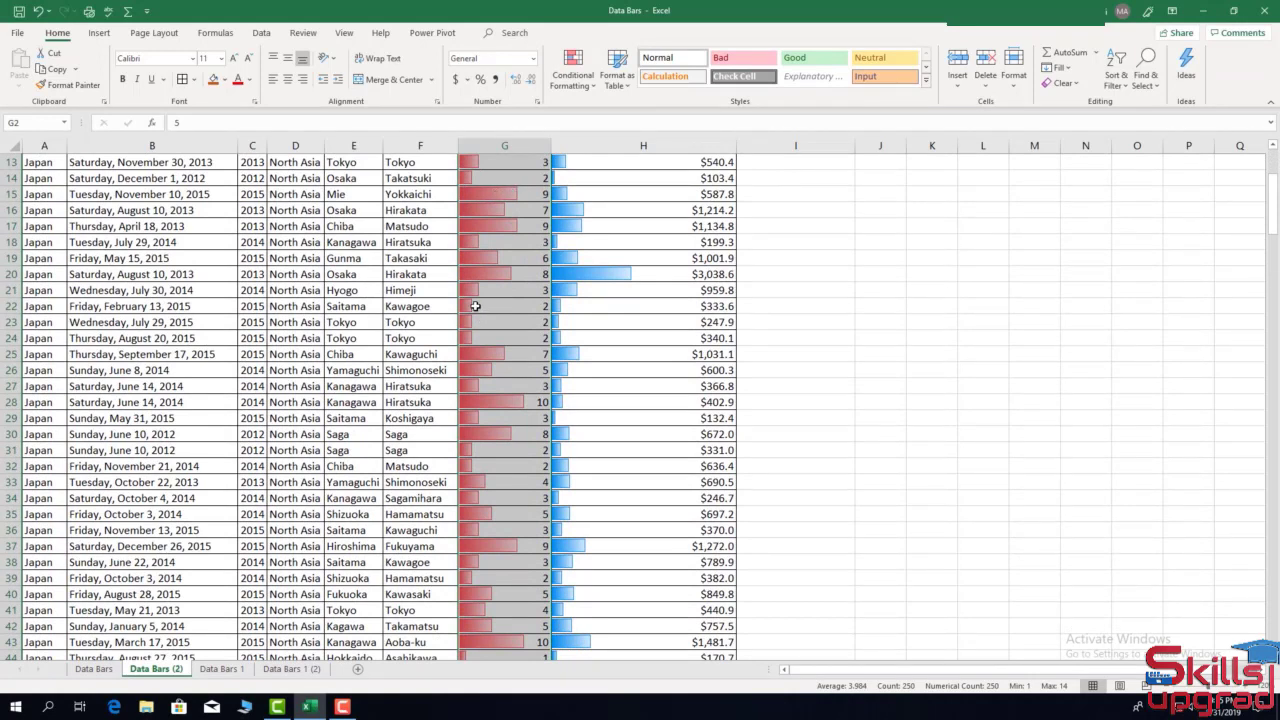
scroll(510, 344, "up", 4)
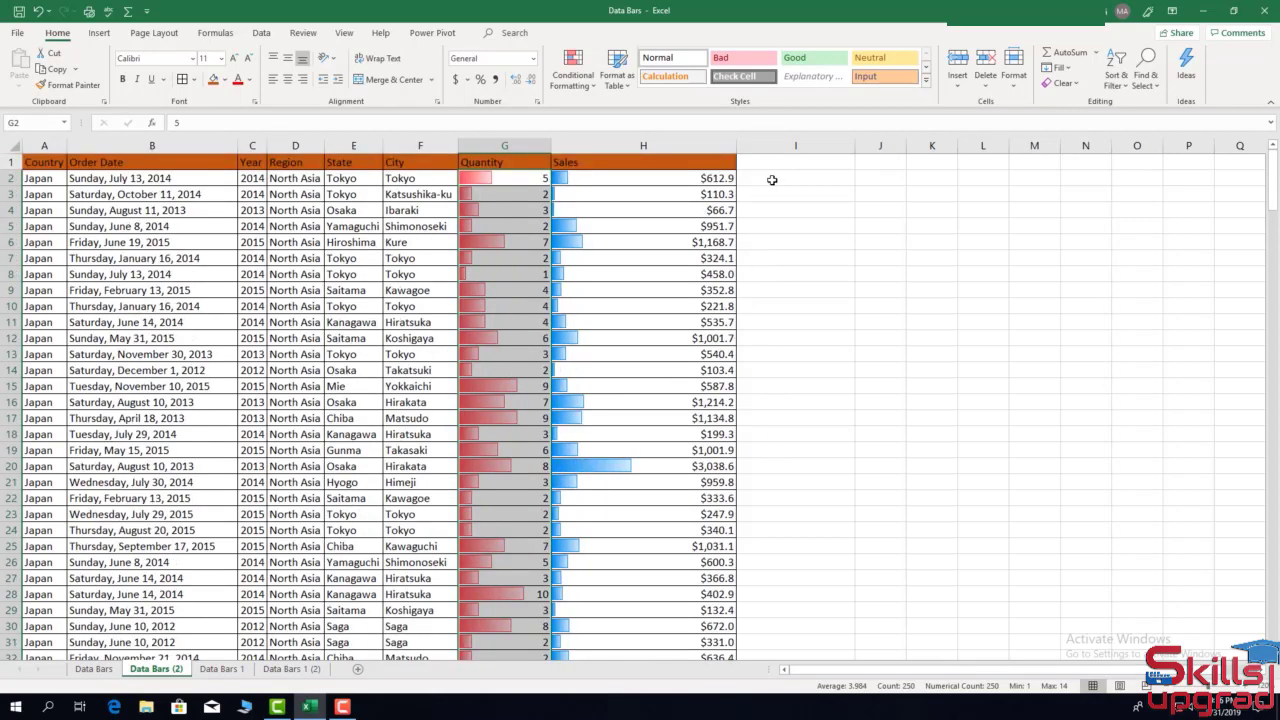
Enter the formula =H2 in cell I2 and fill it down column I for all data rows.
left_click(772, 180)
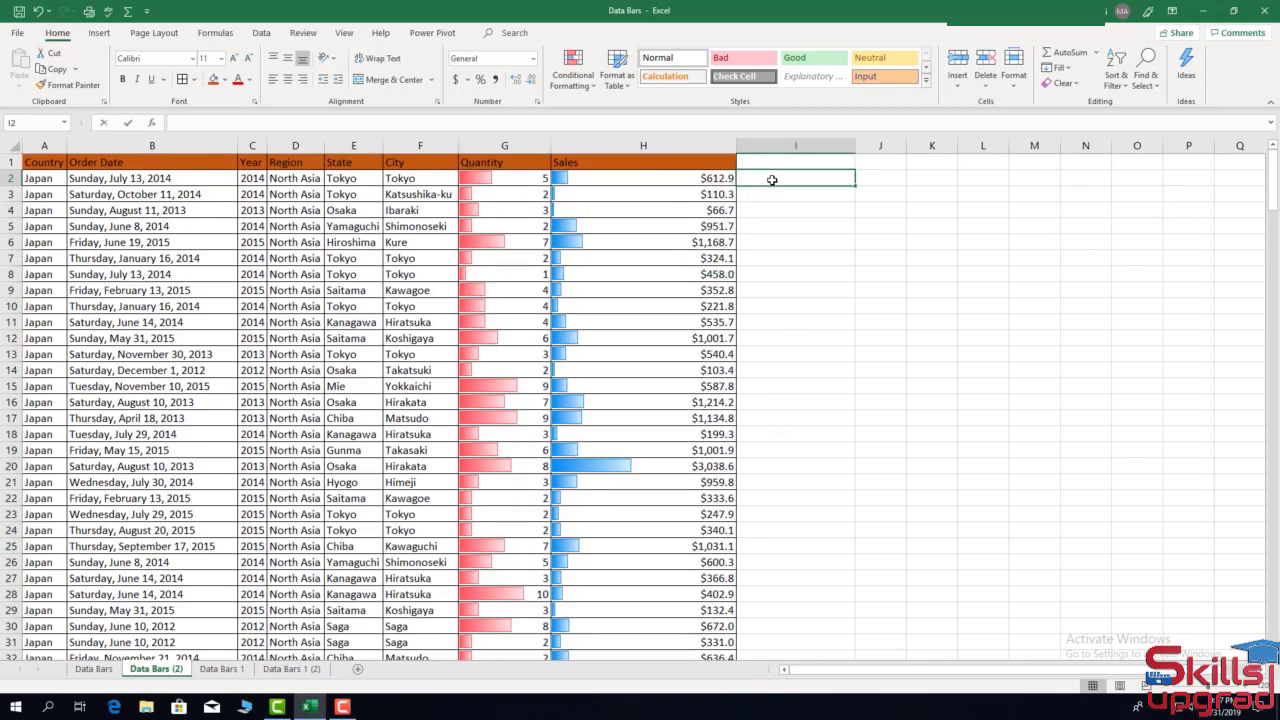
type("=")
left_click(727, 180)
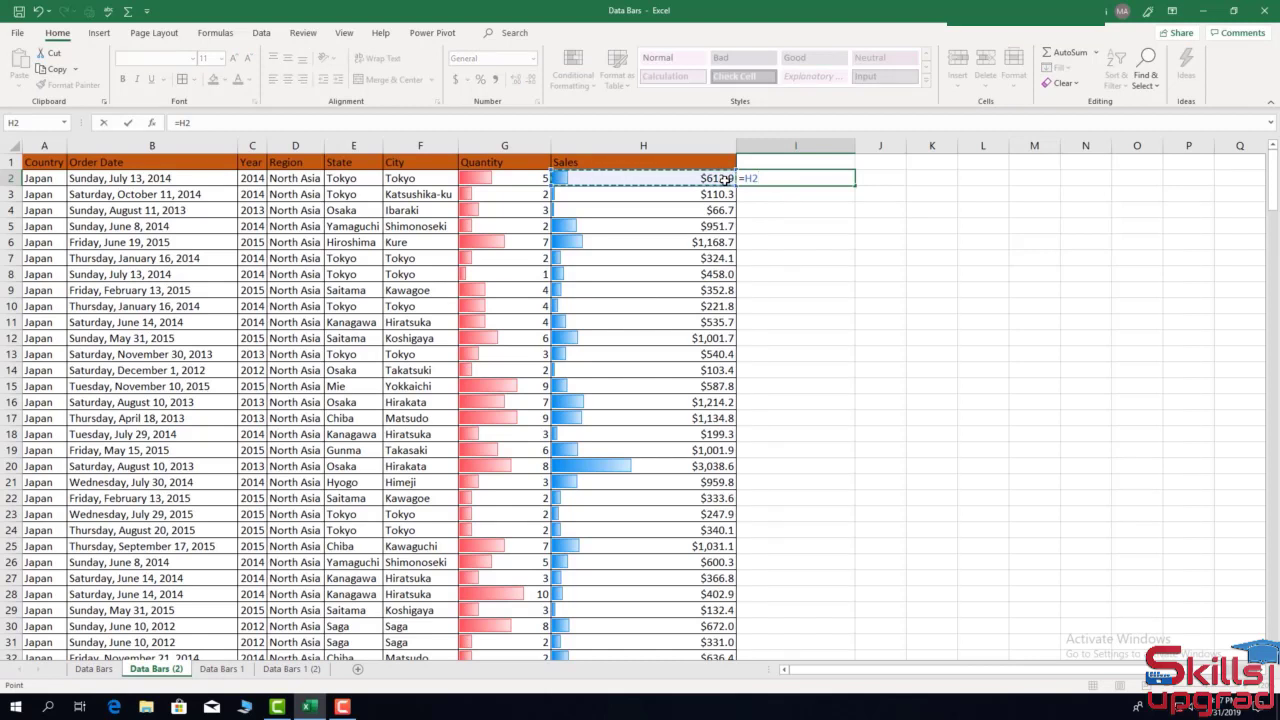
key("Return")
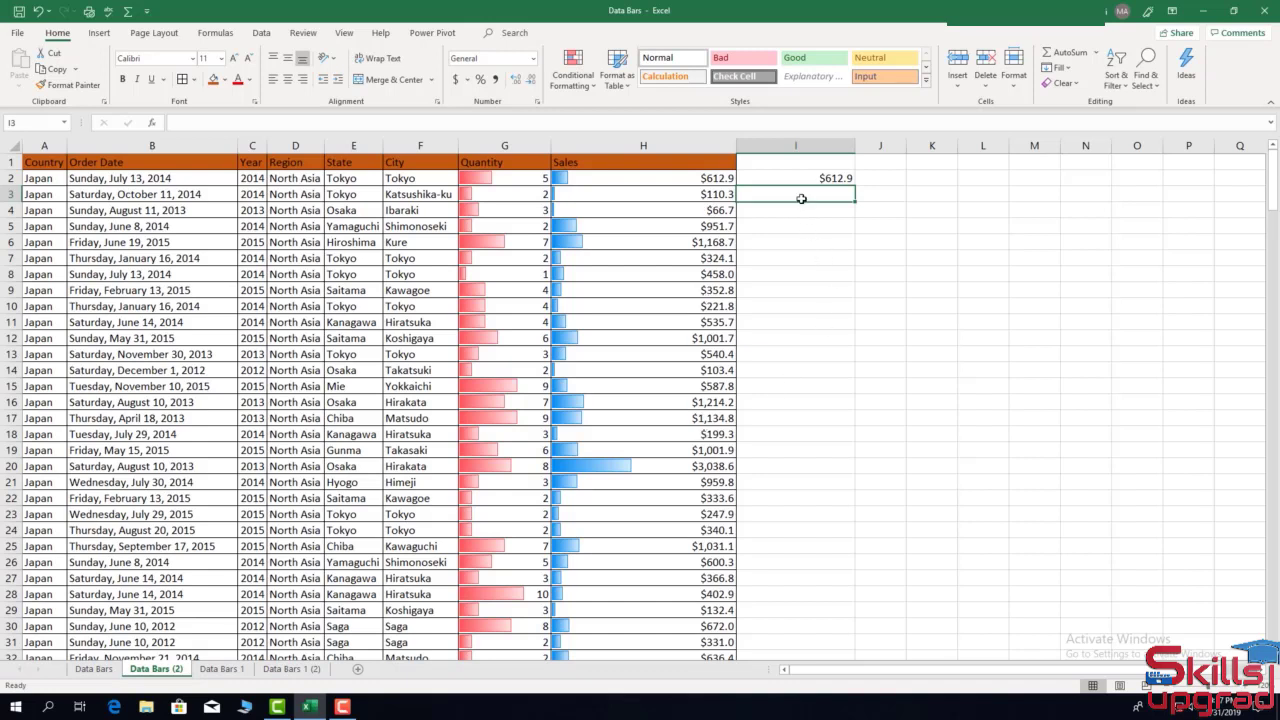
left_click(827, 178)
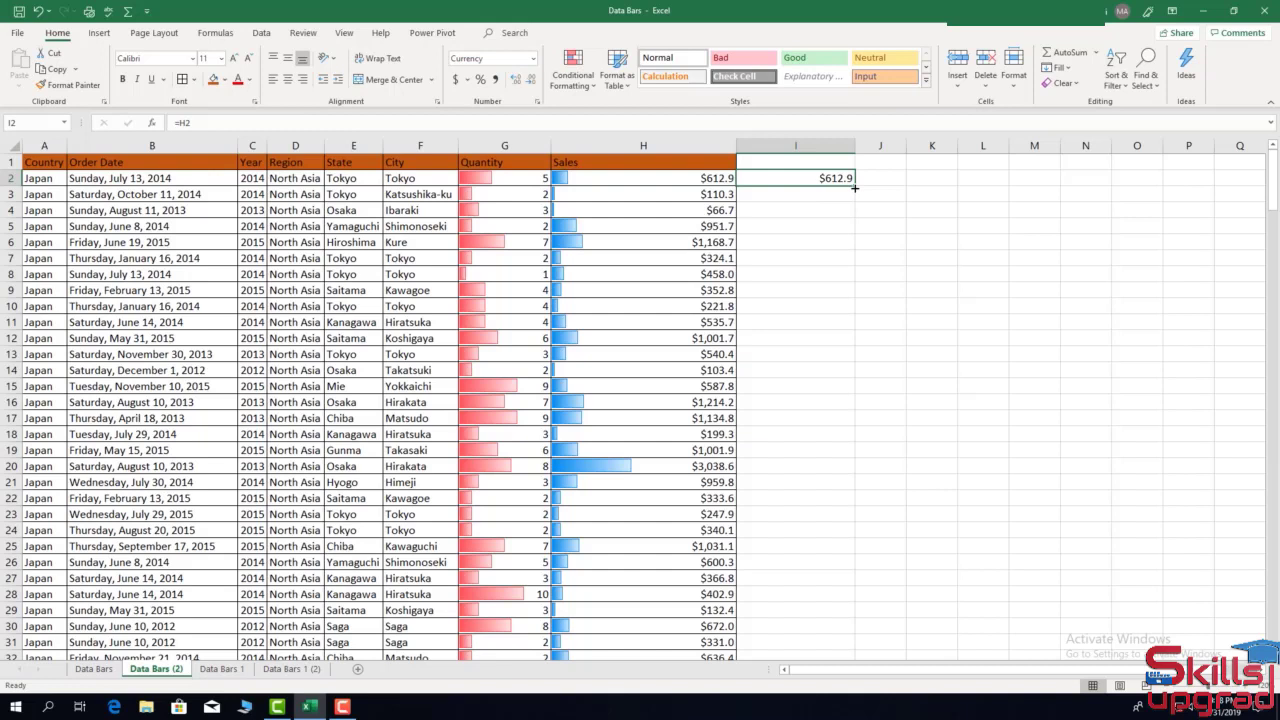
double_click(855, 187)
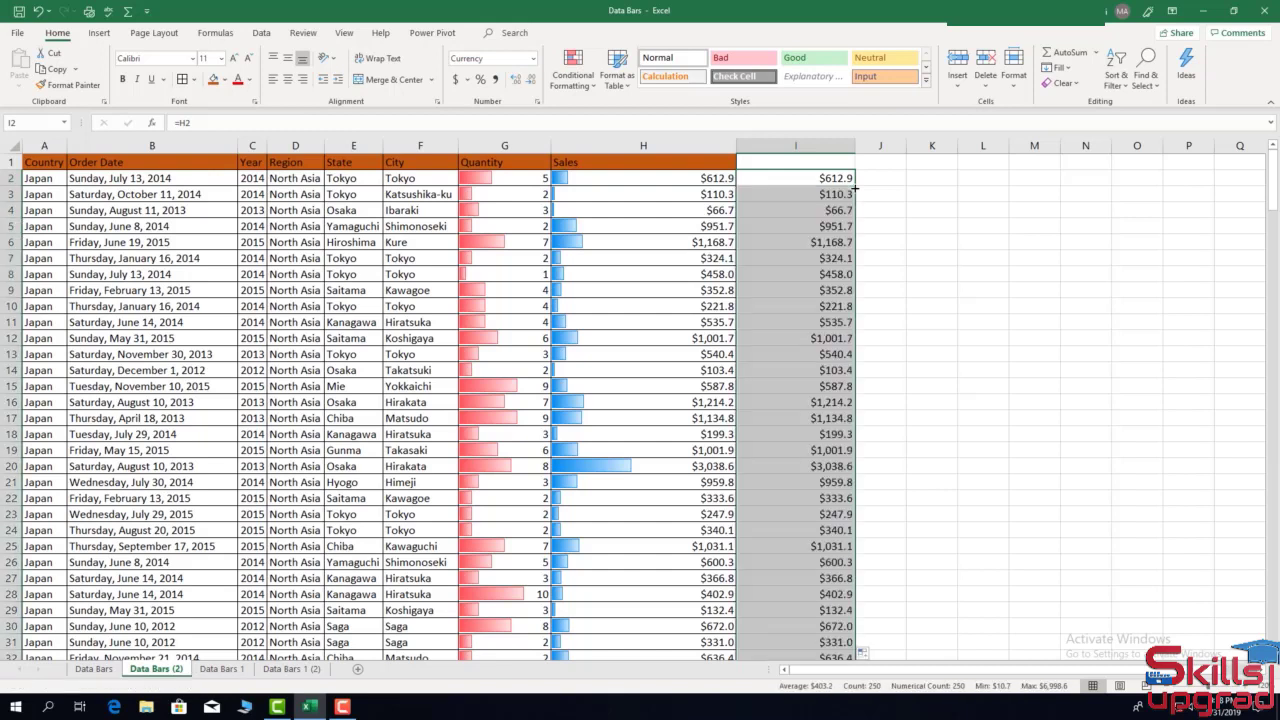
Apply purple solid-fill data bars to the copied sales values in column I.
left_click(595, 88)
mouse_move(604, 114)
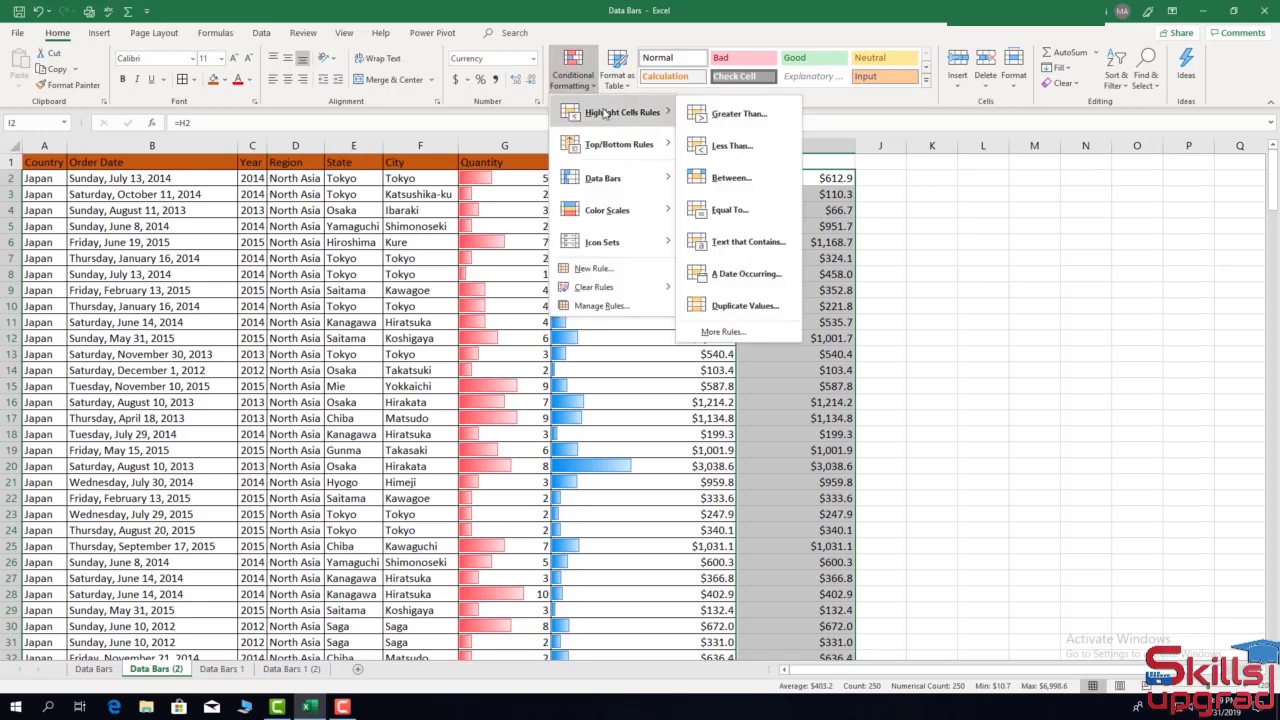
mouse_move(610, 178)
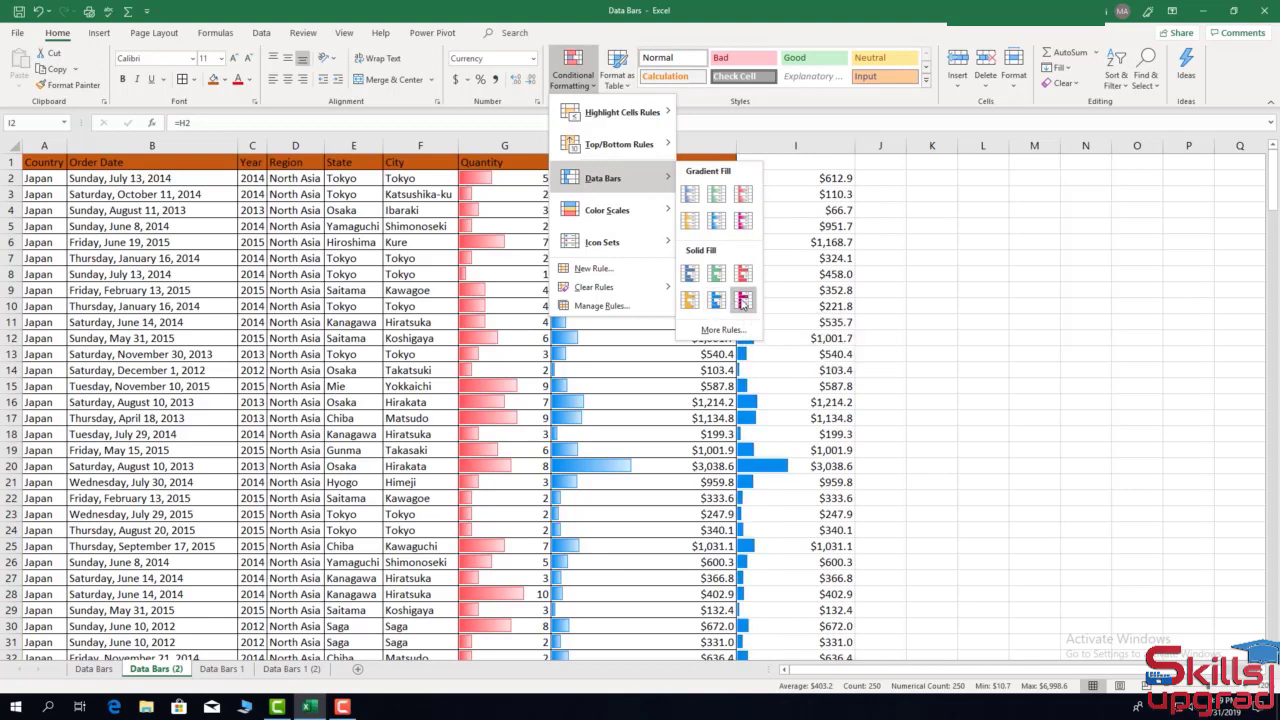
left_click(743, 301)
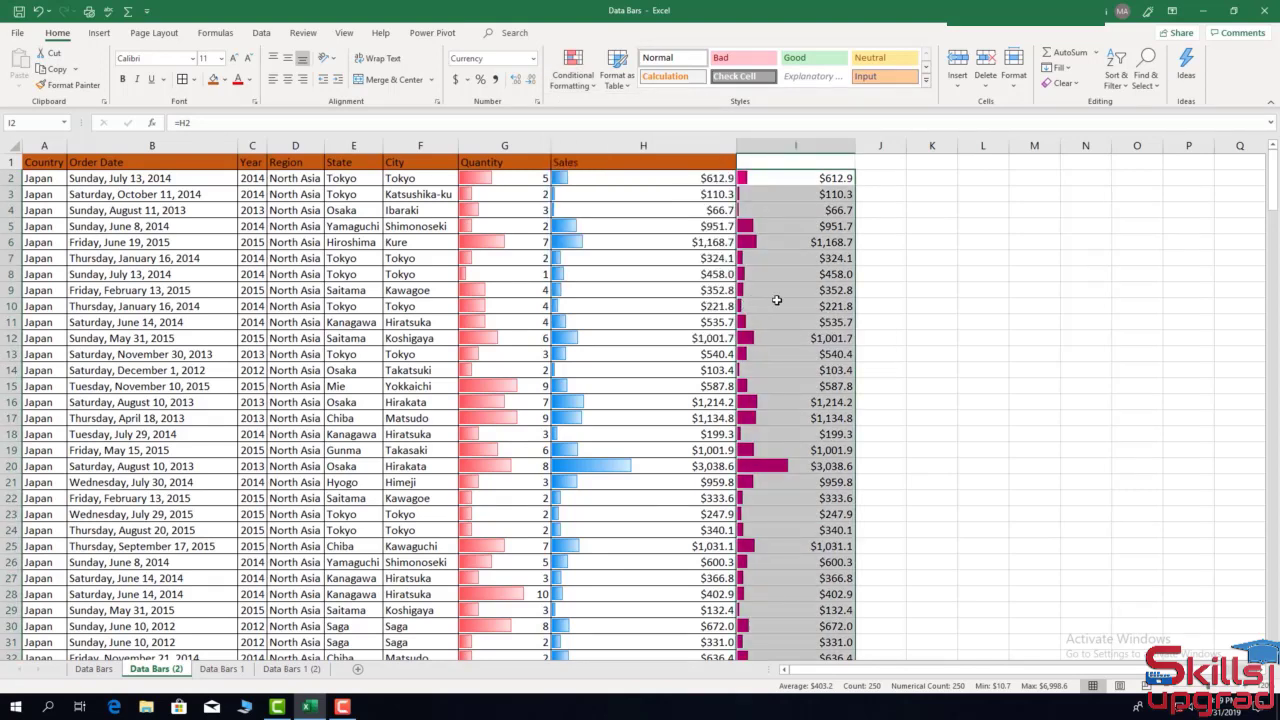
Create a custom data bar rule for column I with solid blue fill and Show Bar Only enabled.
left_click(595, 91)
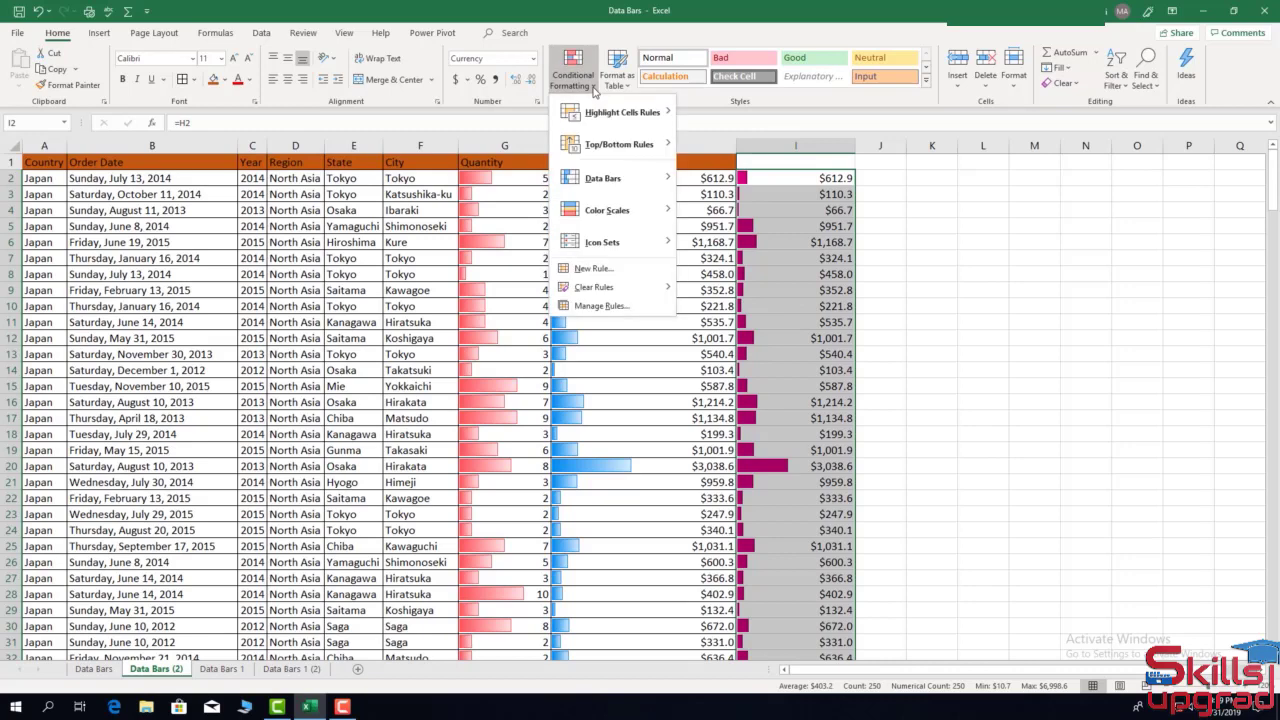
mouse_move(628, 183)
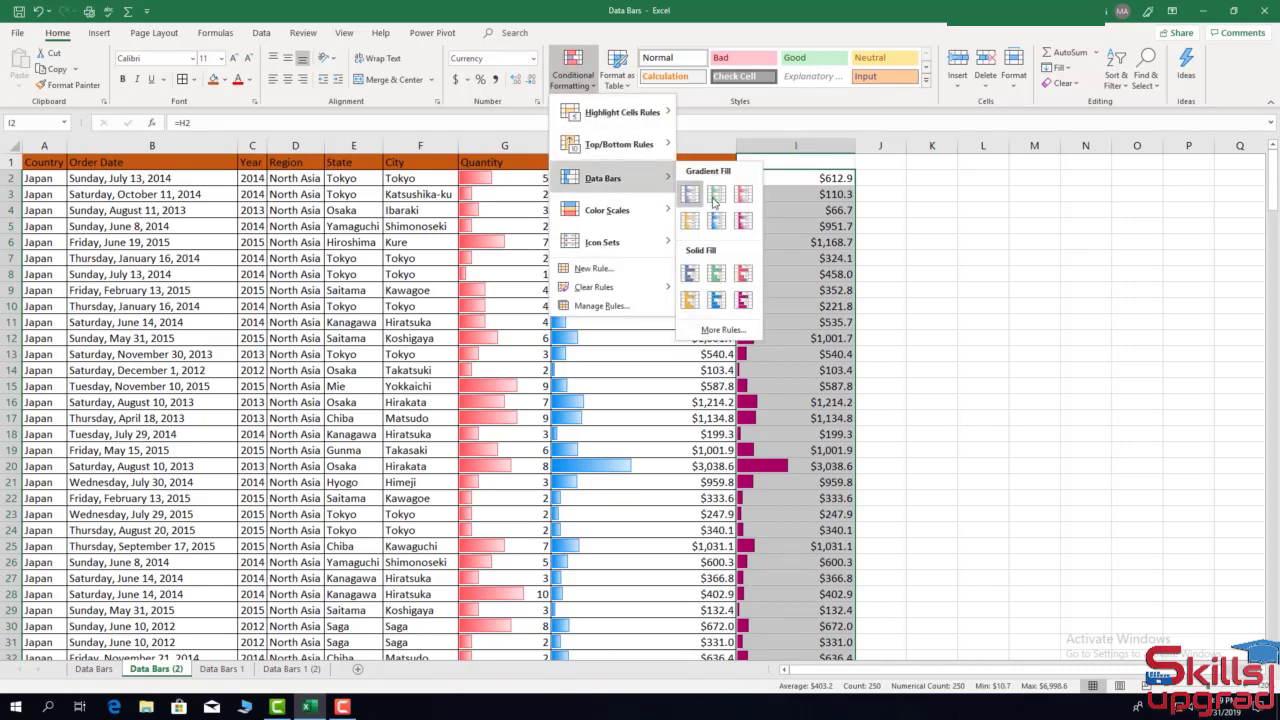
left_click(722, 330)
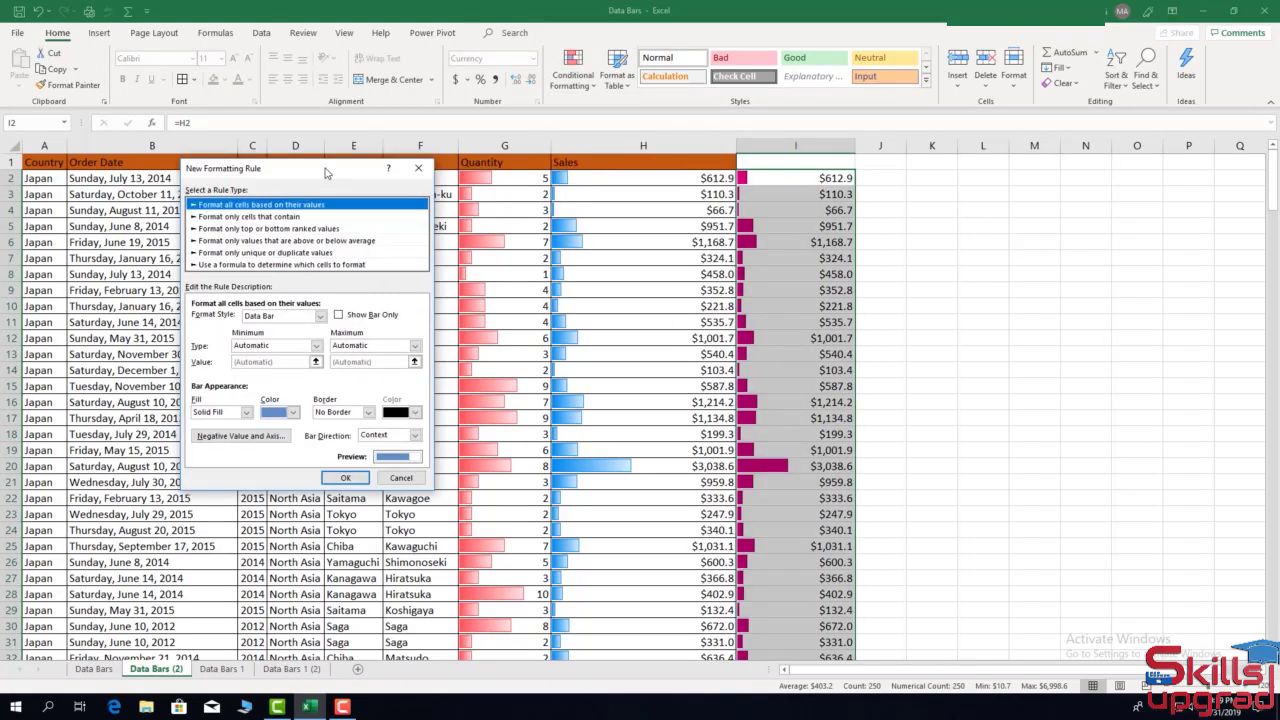
left_click(340, 316)
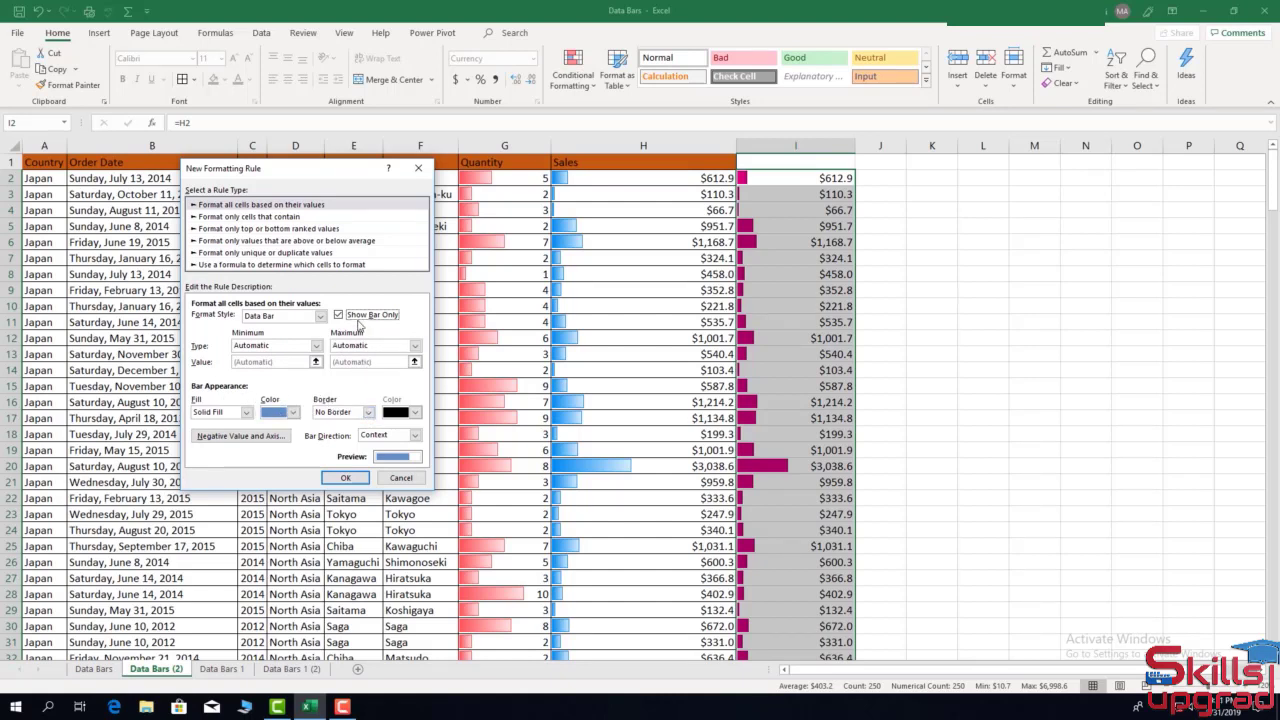
left_click(344, 478)
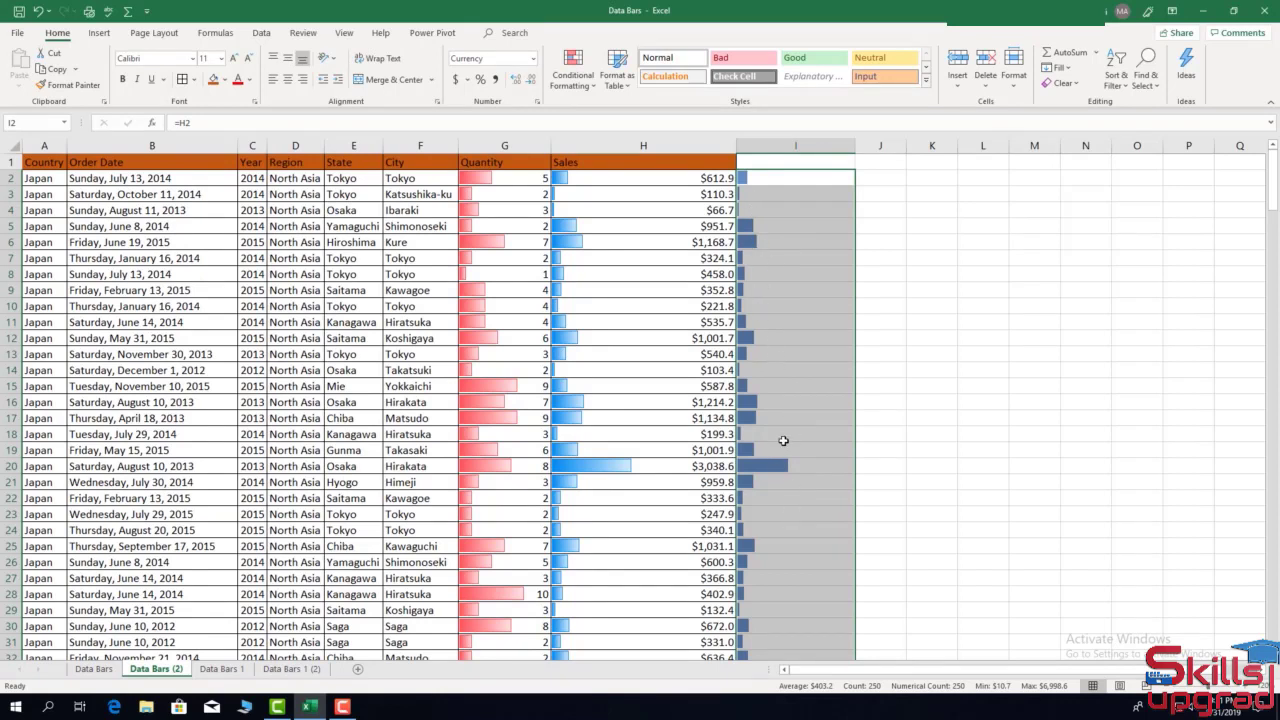
left_click(597, 95)
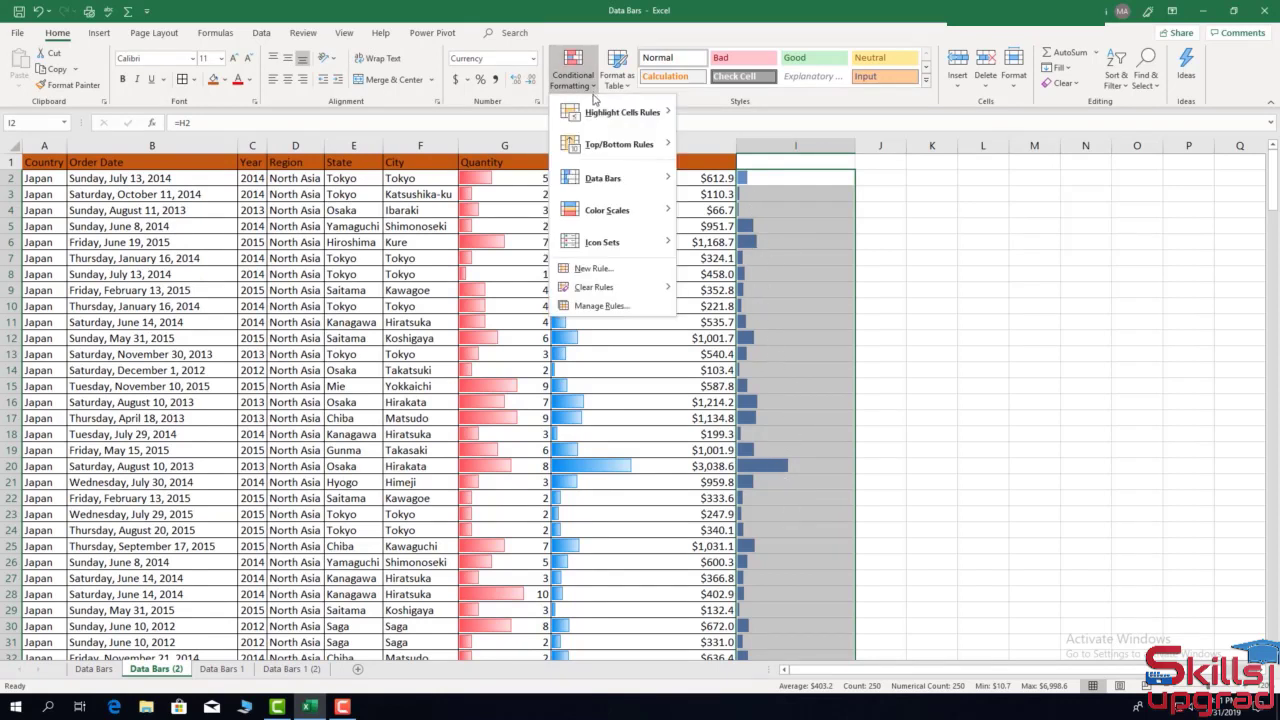
mouse_move(612, 190)
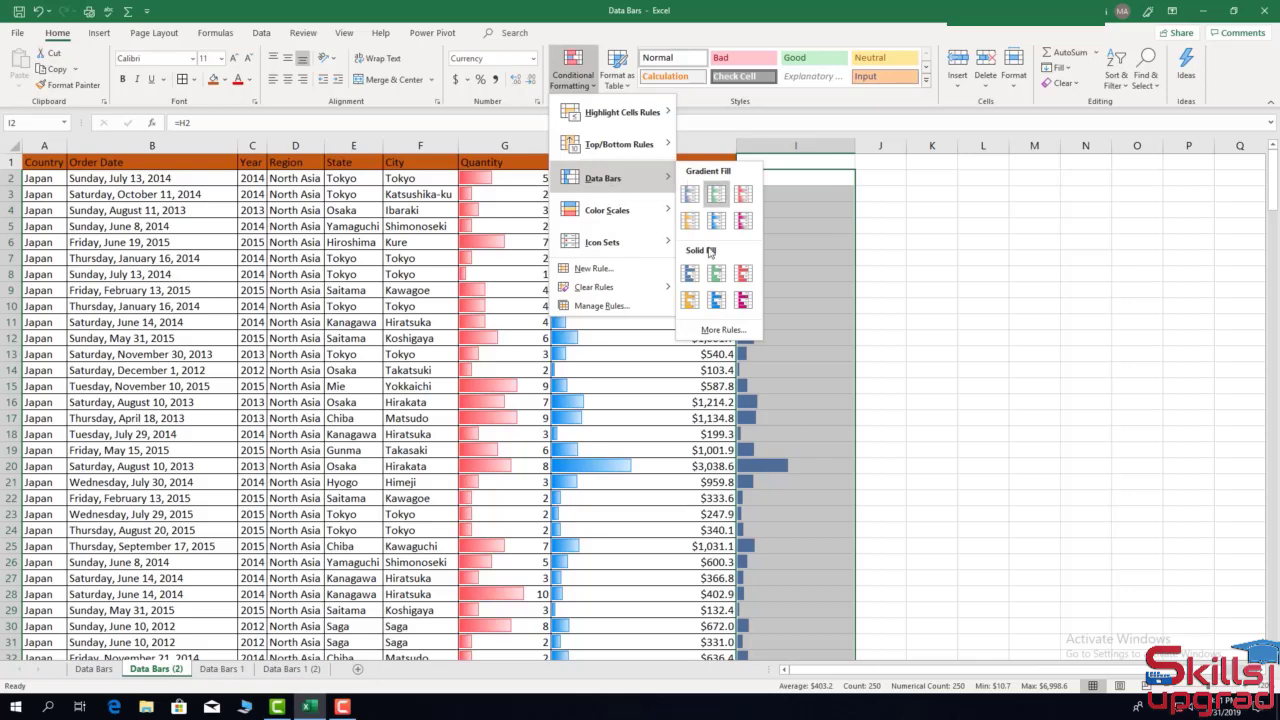
left_click(724, 330)
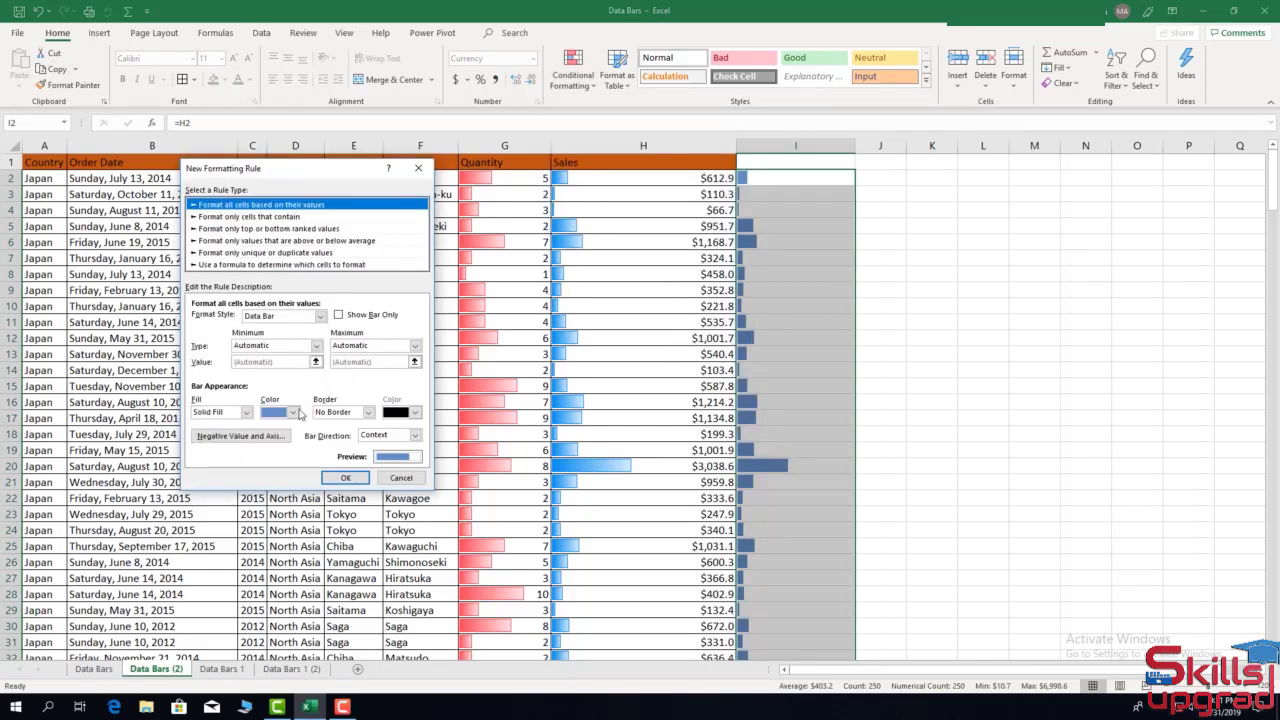
left_click(293, 412)
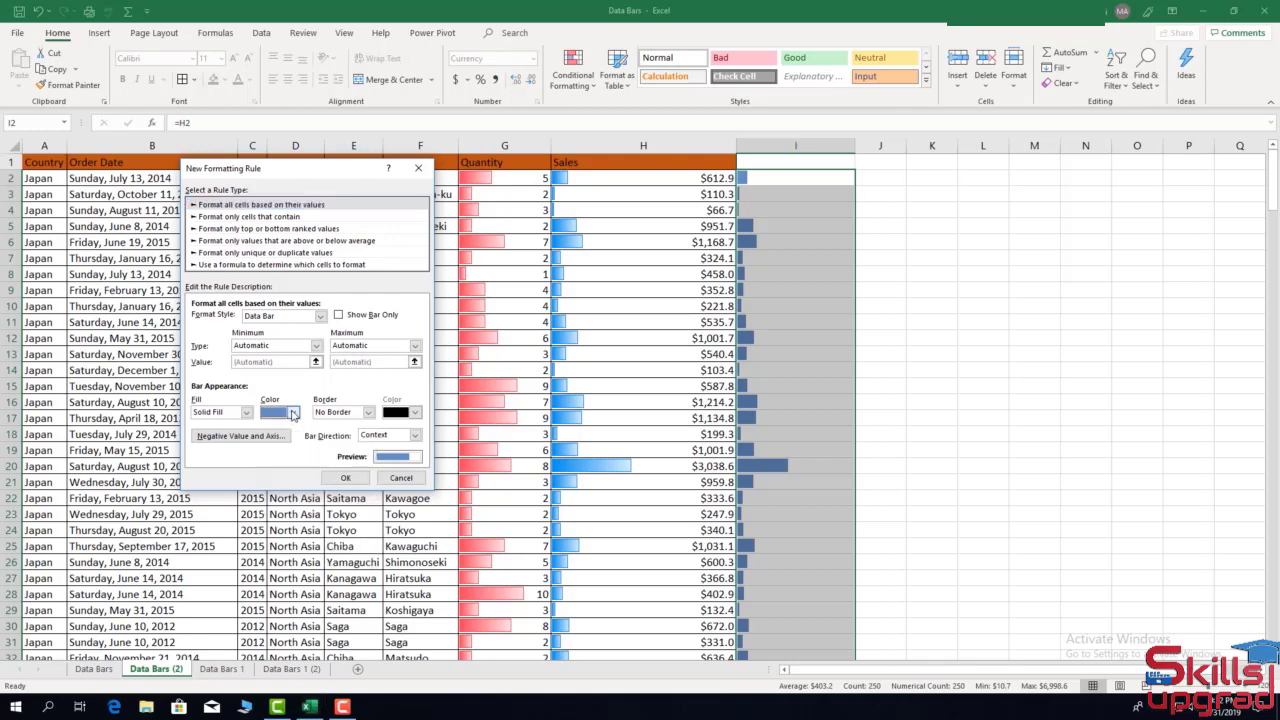
left_click(401, 478)
Apply purple solid-fill data bars to the column I values and look over the bars down the sheet.
left_click(573, 72)
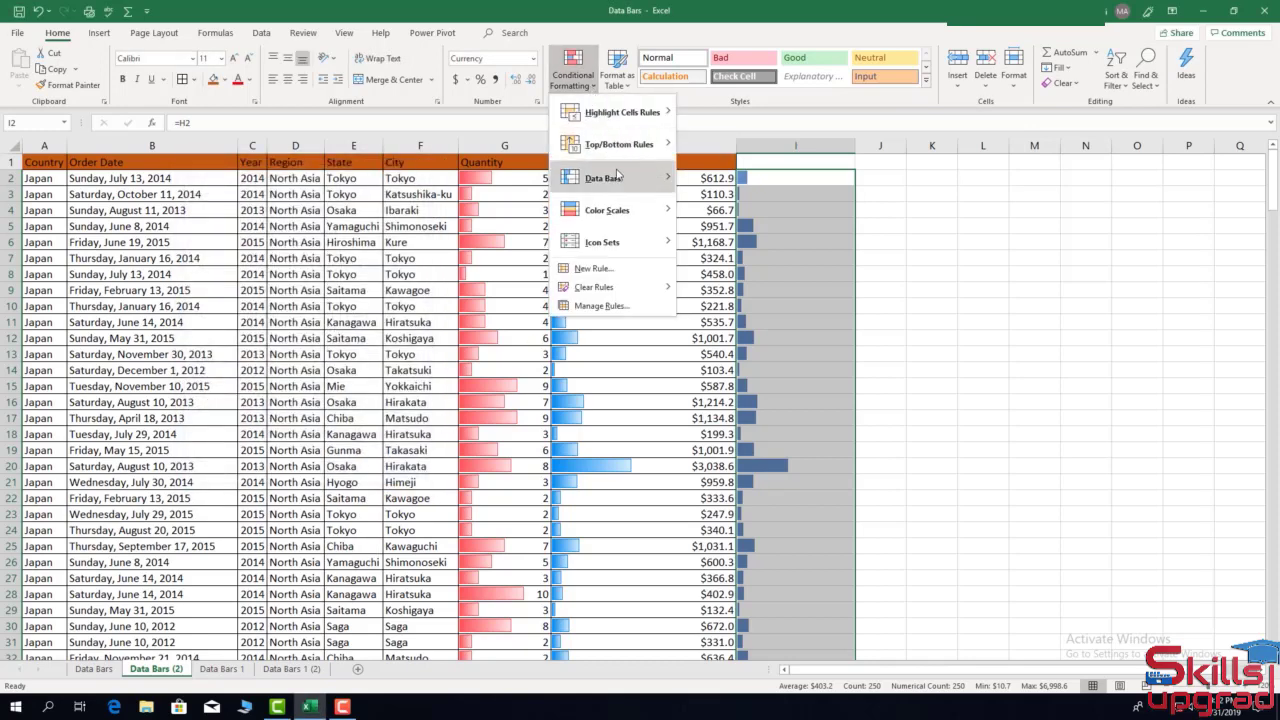
mouse_move(618, 182)
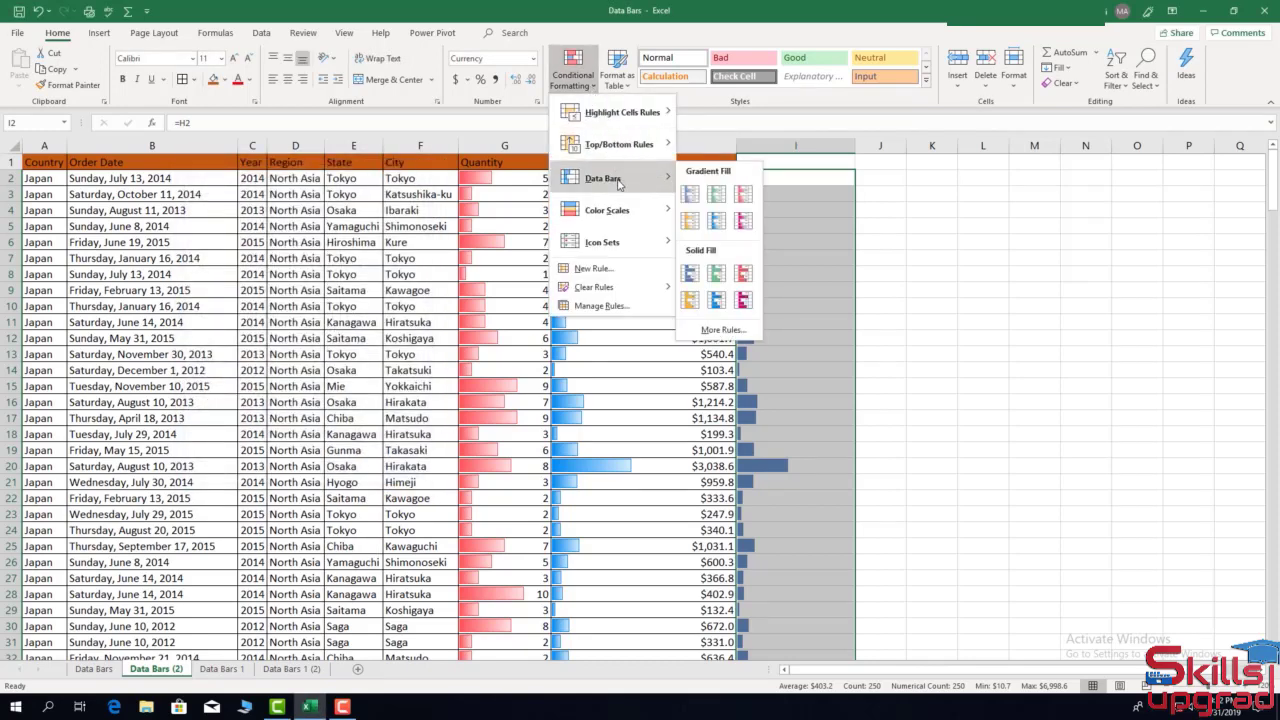
left_click(745, 302)
left_click(1076, 430)
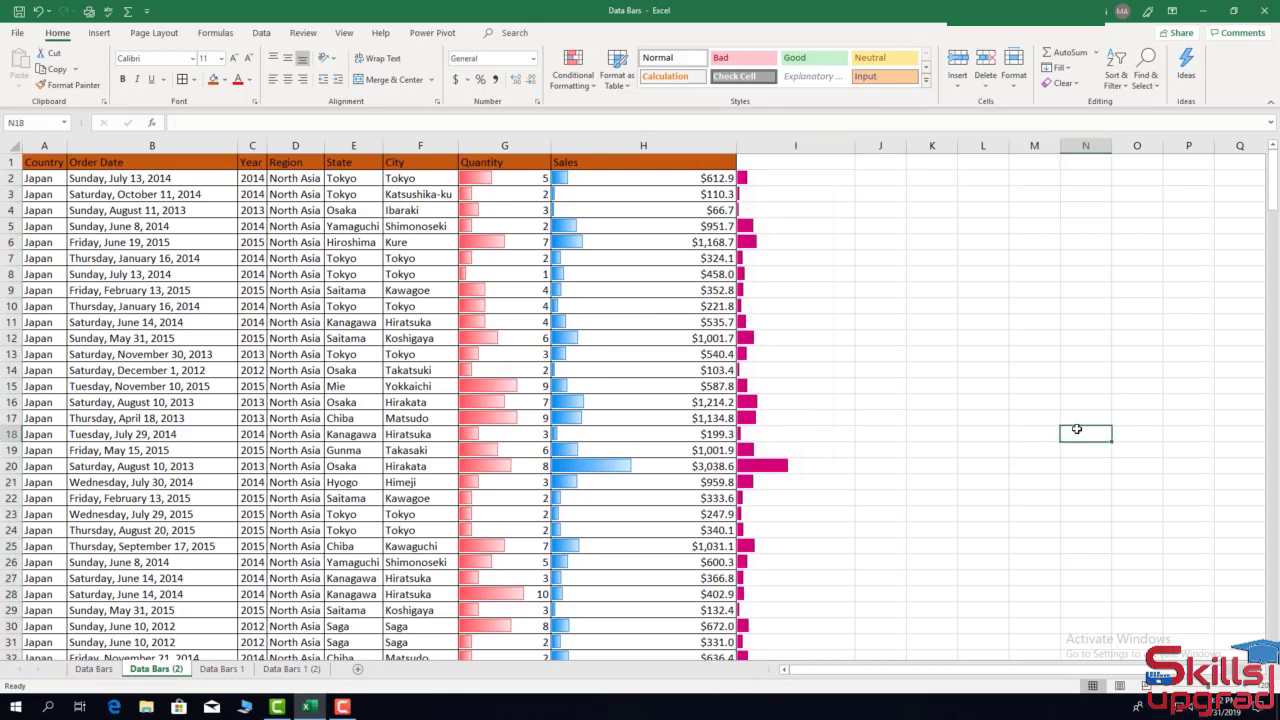
scroll(835, 323, "down", 20)
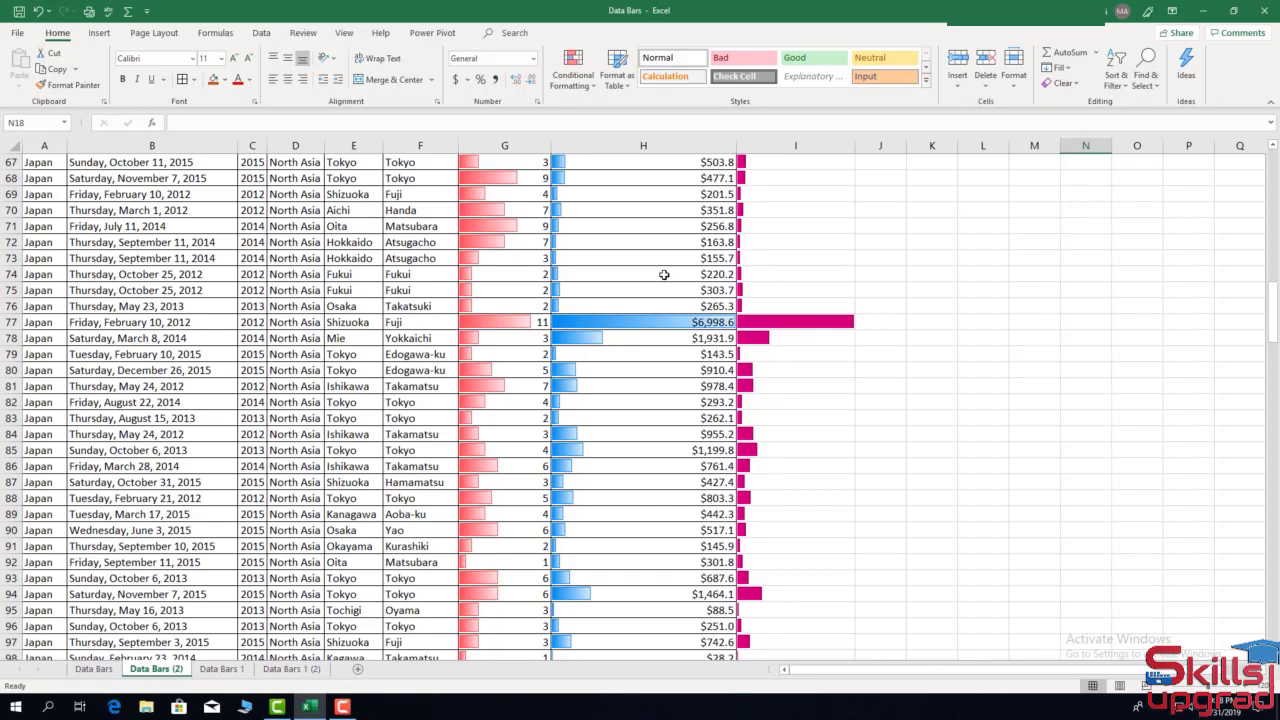
On the Data Bars 1 (2) sheet, fill the Year and Sales headers dark orange and add all borders to A1:B20.
left_click(292, 669)
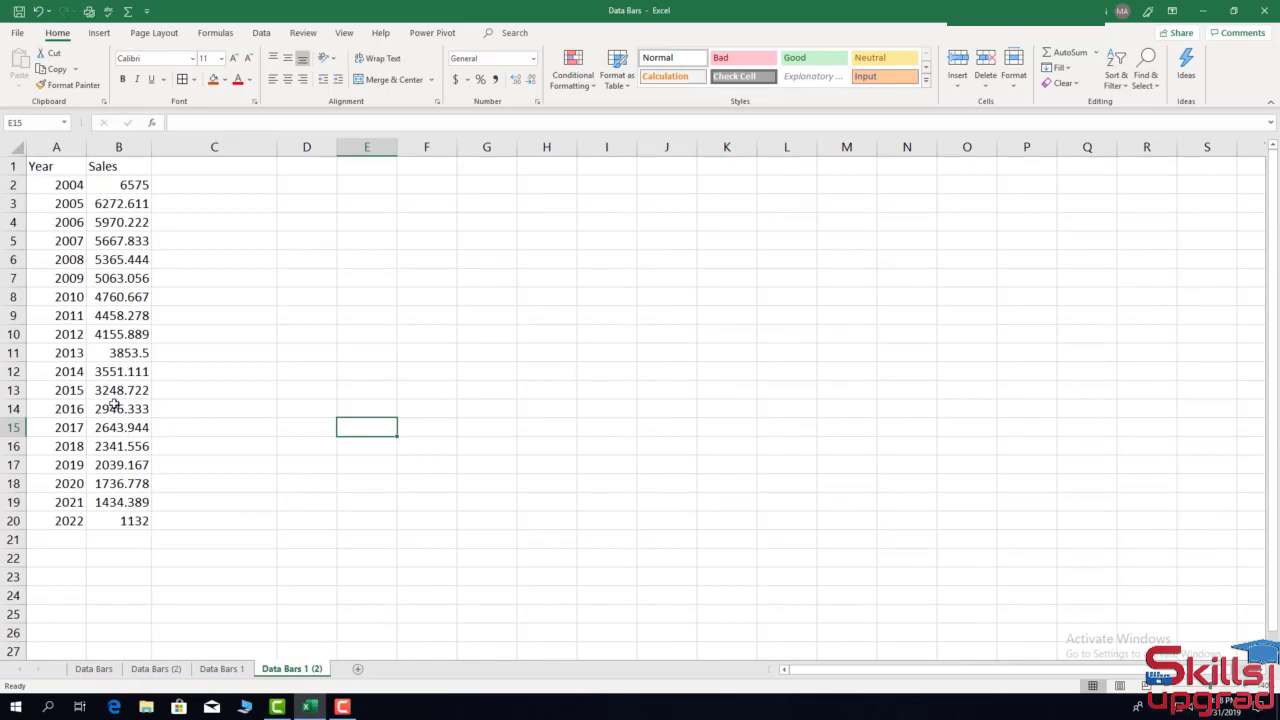
left_click_drag(44, 167, 105, 167)
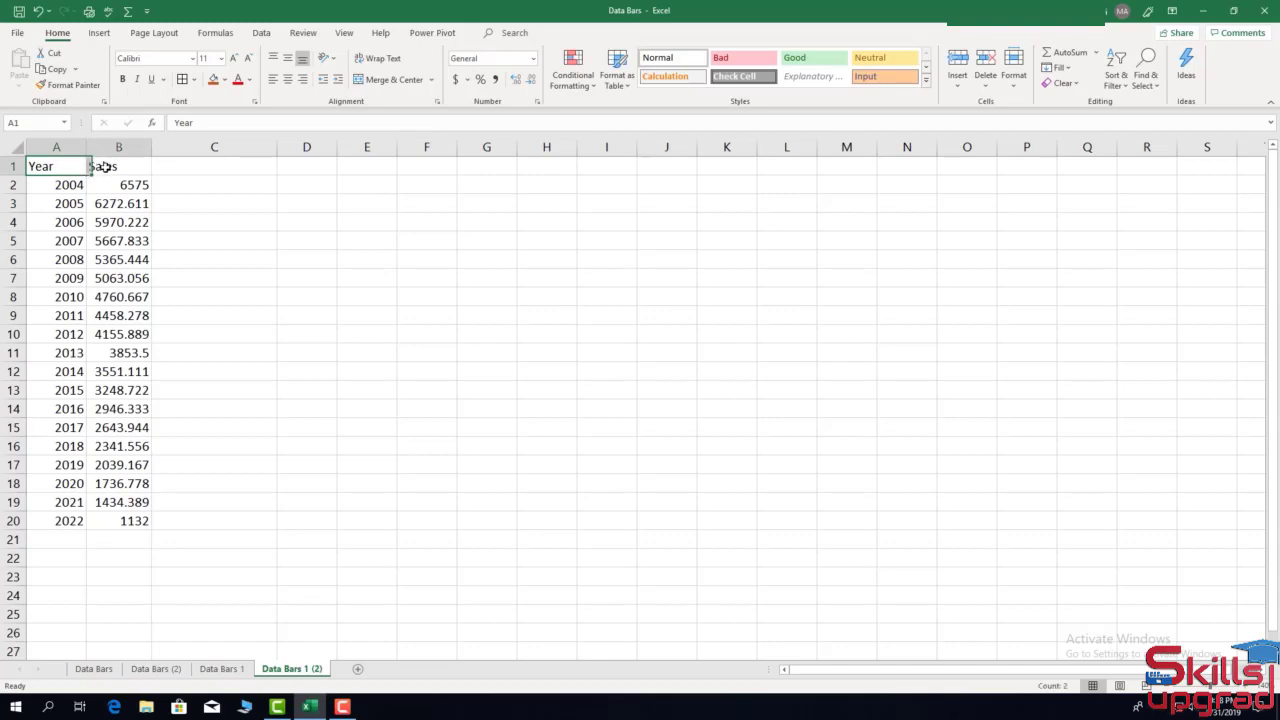
left_click(224, 80)
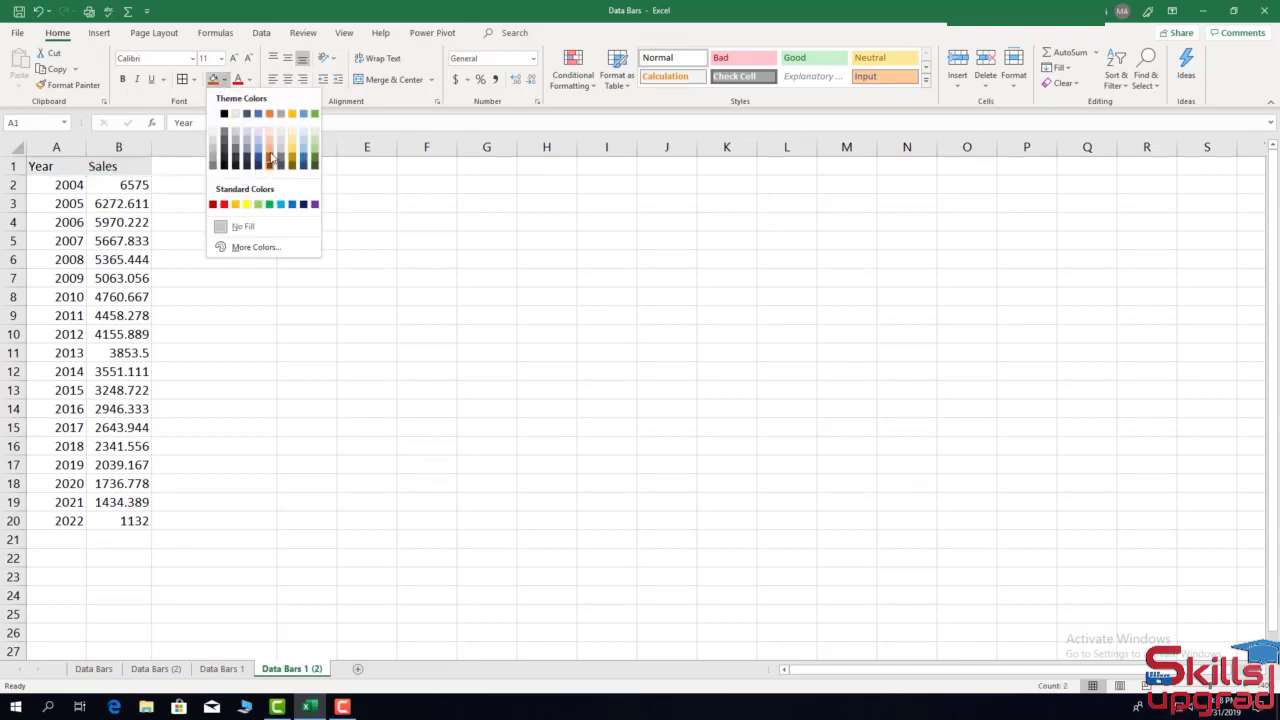
left_click(270, 160)
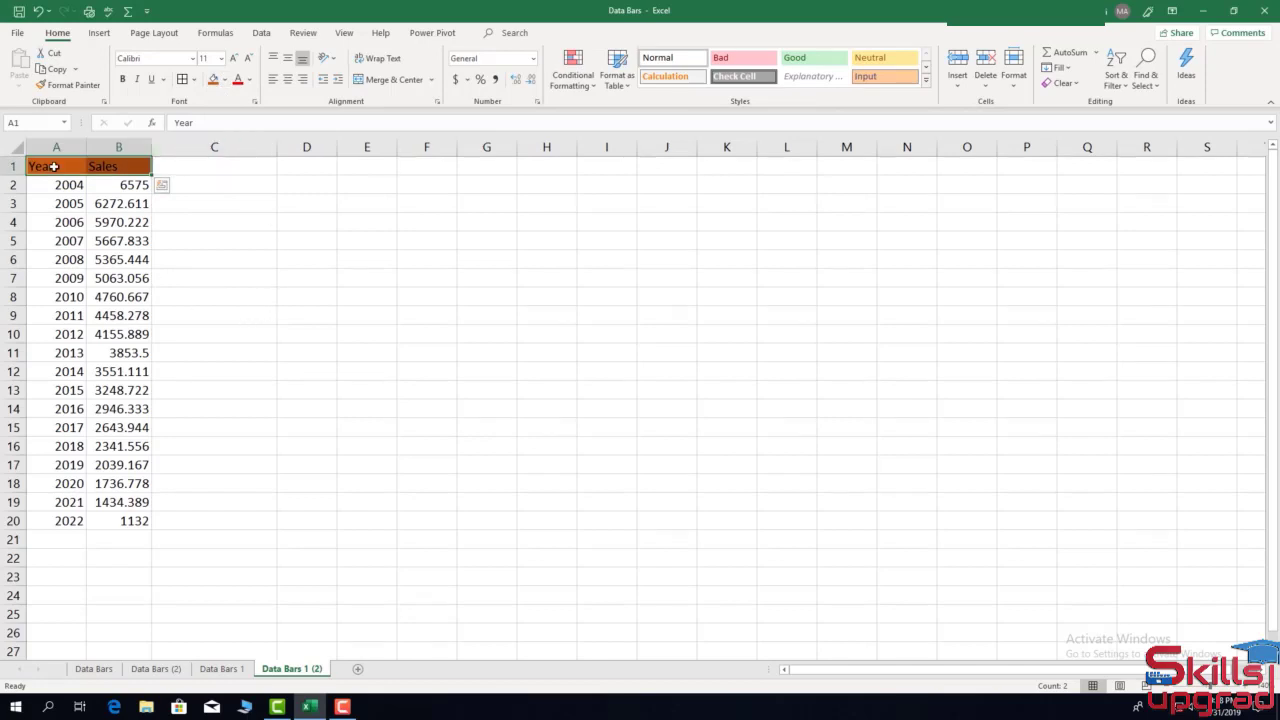
left_click_drag(54, 167, 131, 519)
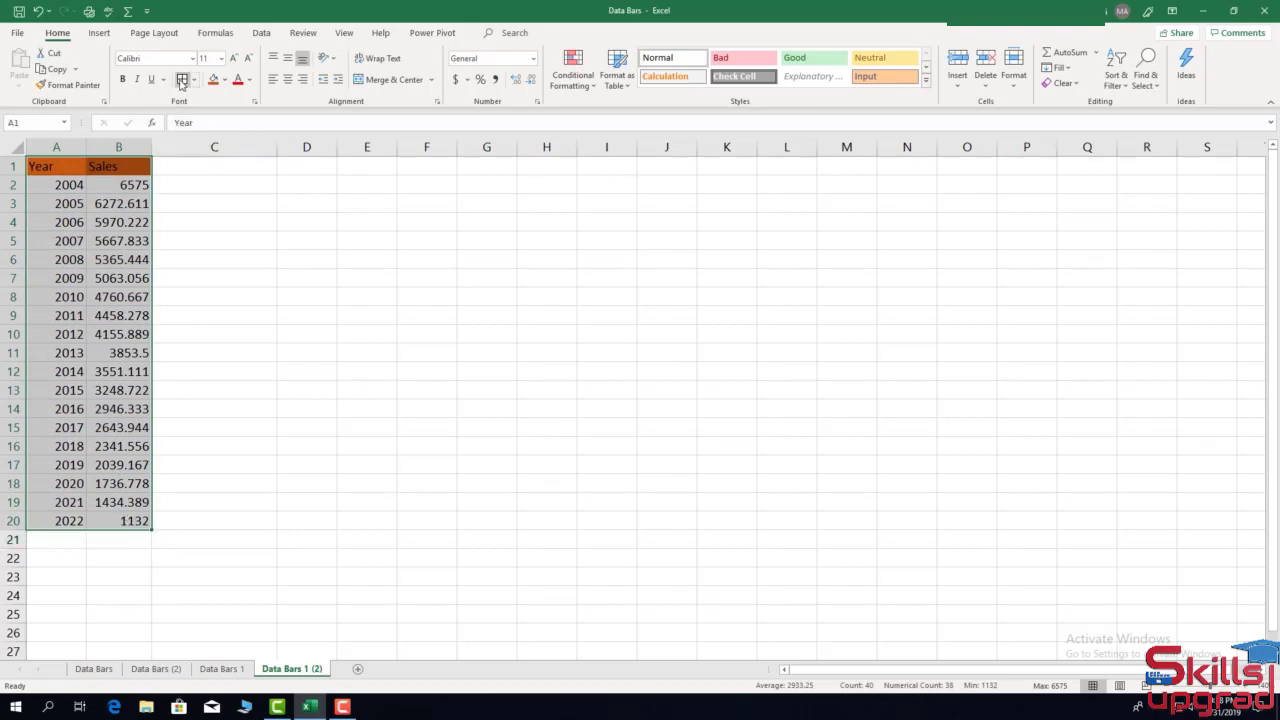
left_click(182, 80)
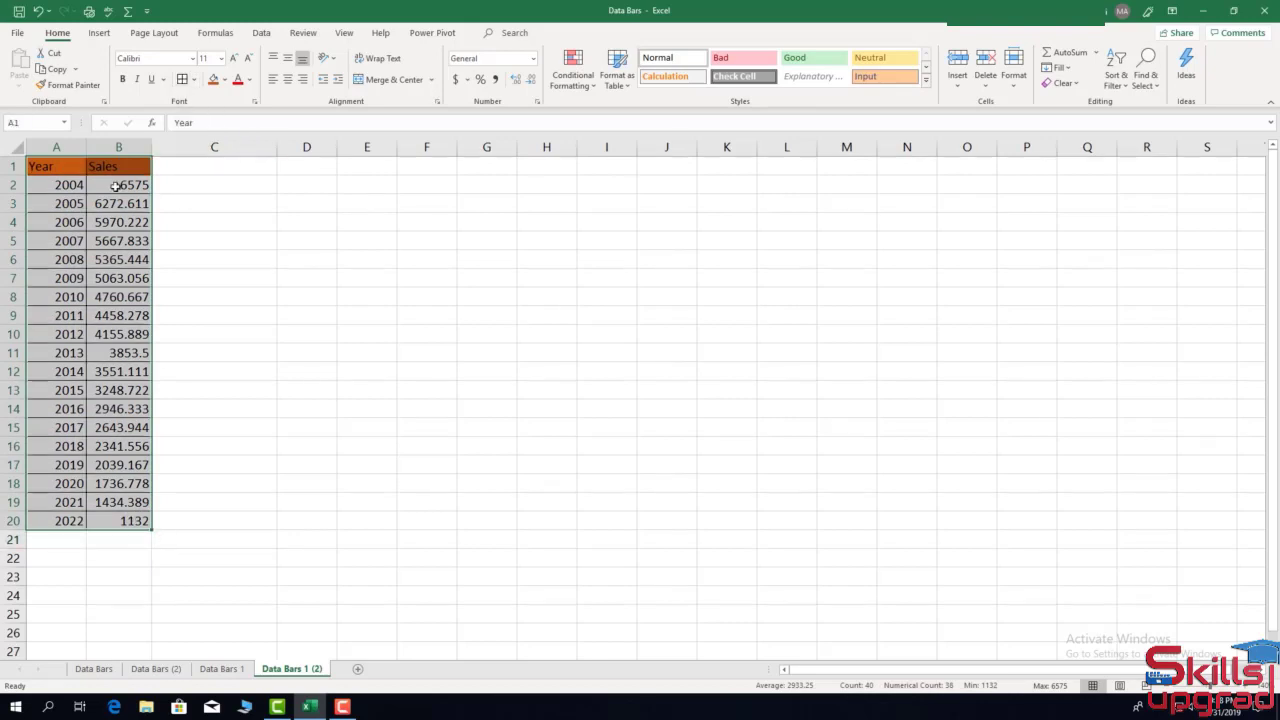
Format the Sales values in B2:B20 as Currency.
left_click_drag(116, 186, 122, 521)
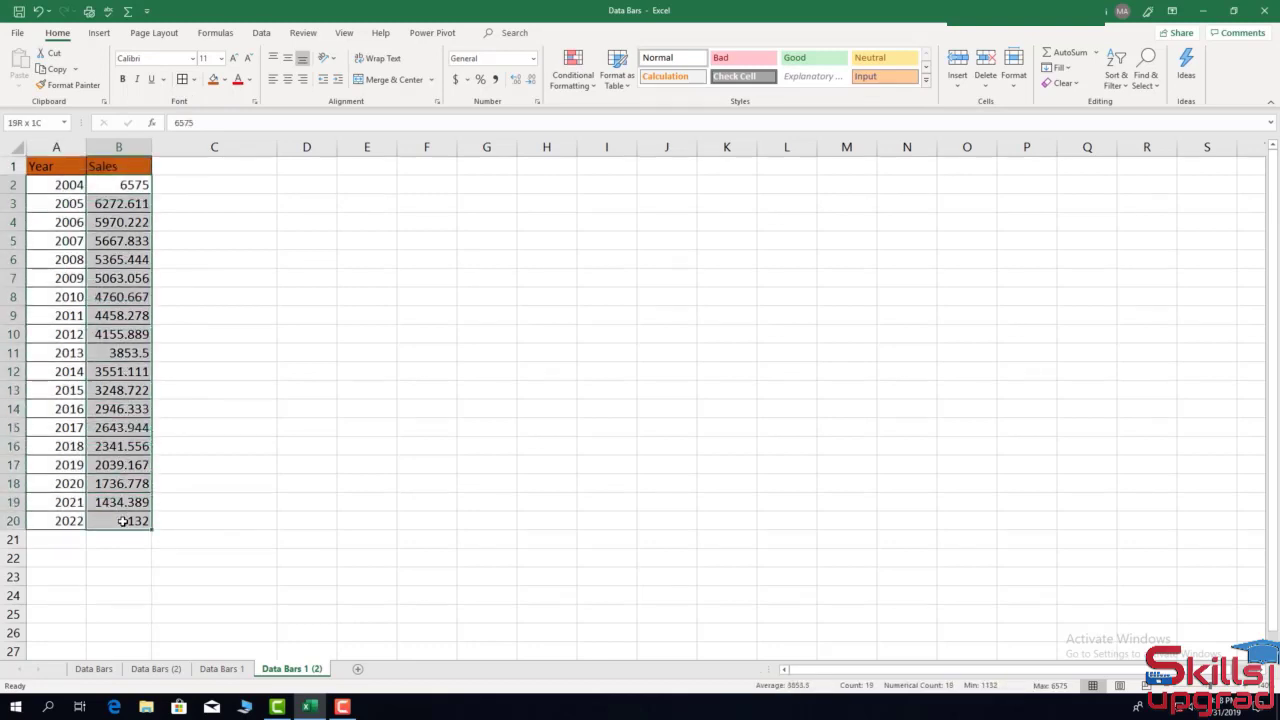
left_click(534, 58)
left_click(510, 147)
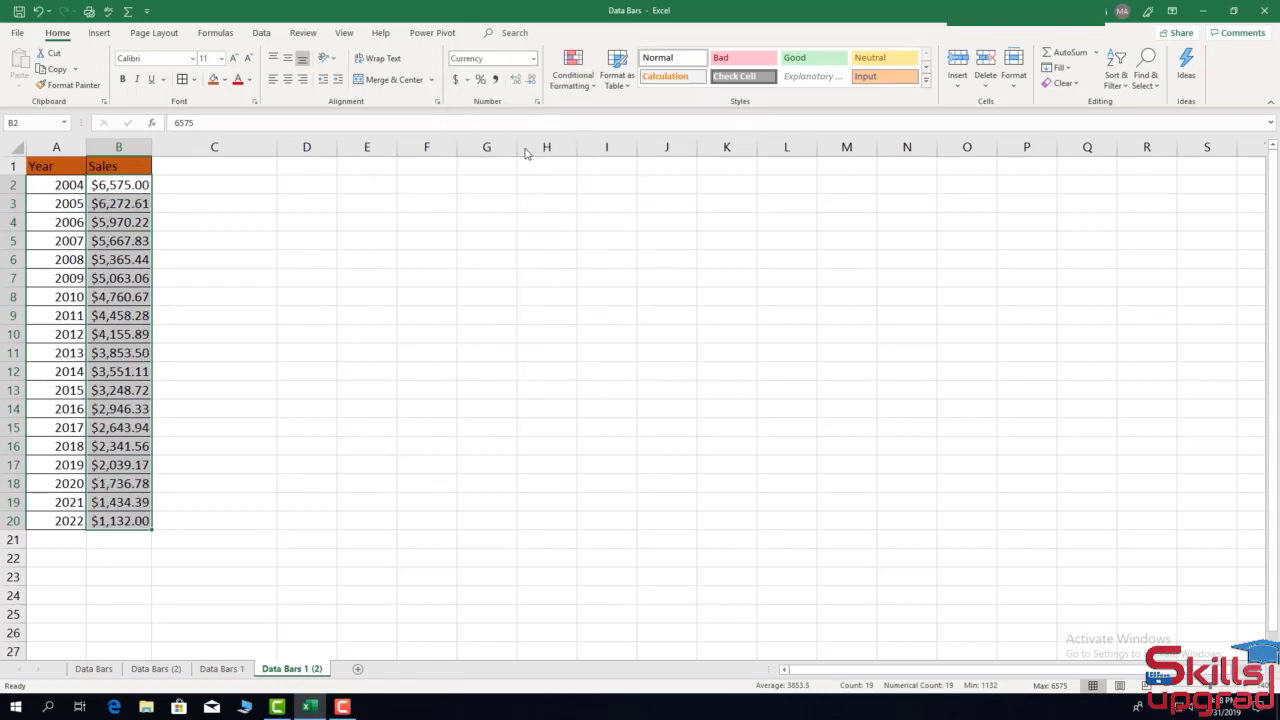
Enter the formula =B2 in cell C2 and fill it down column C for all years.
left_click(194, 188)
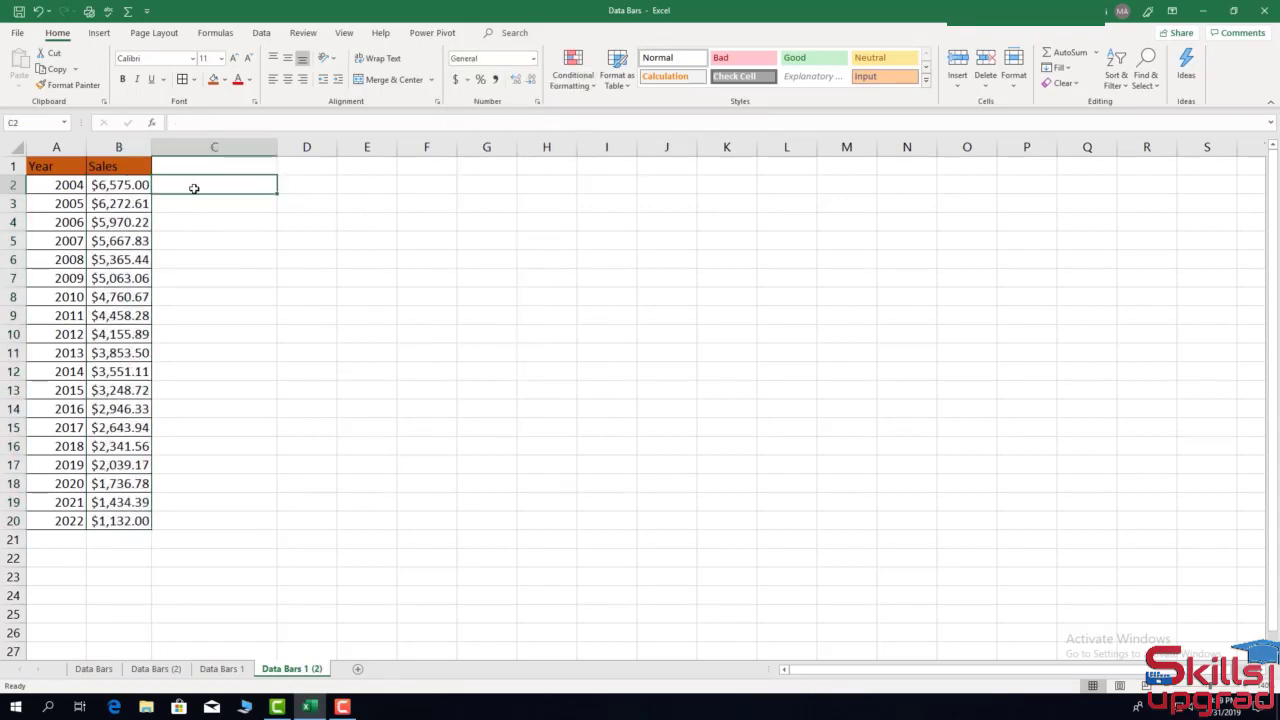
type("=")
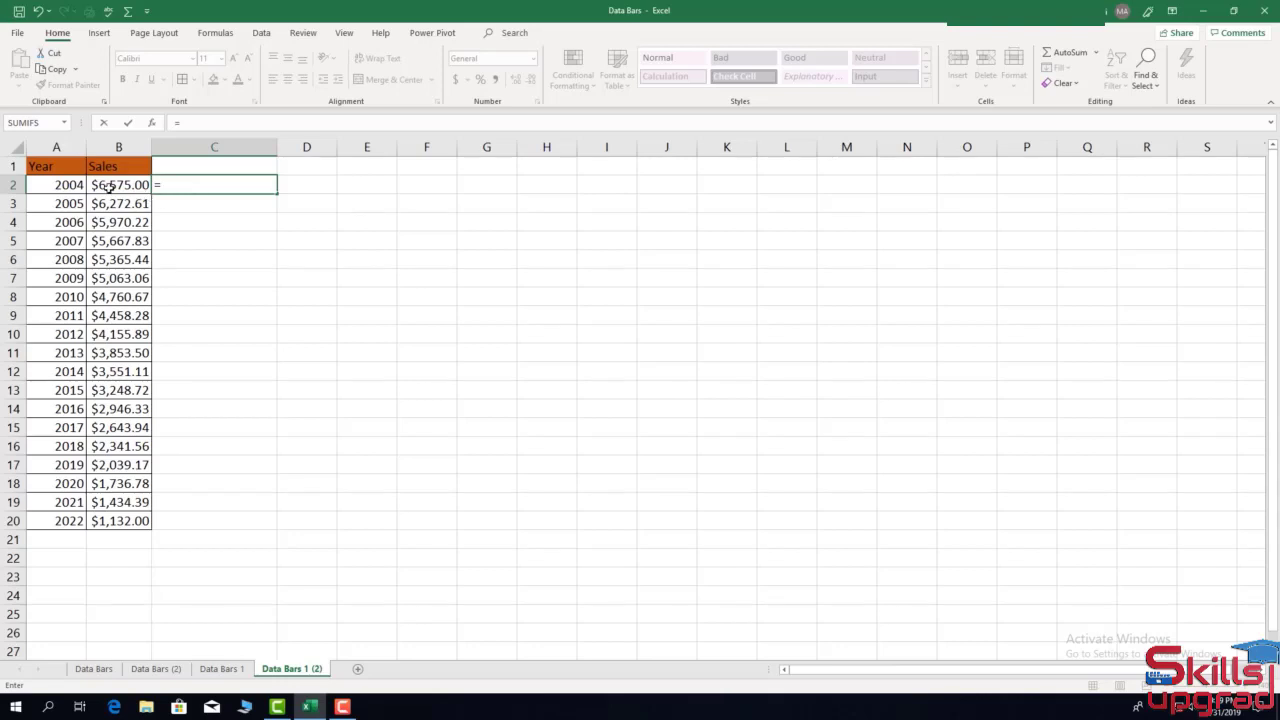
left_click(108, 186)
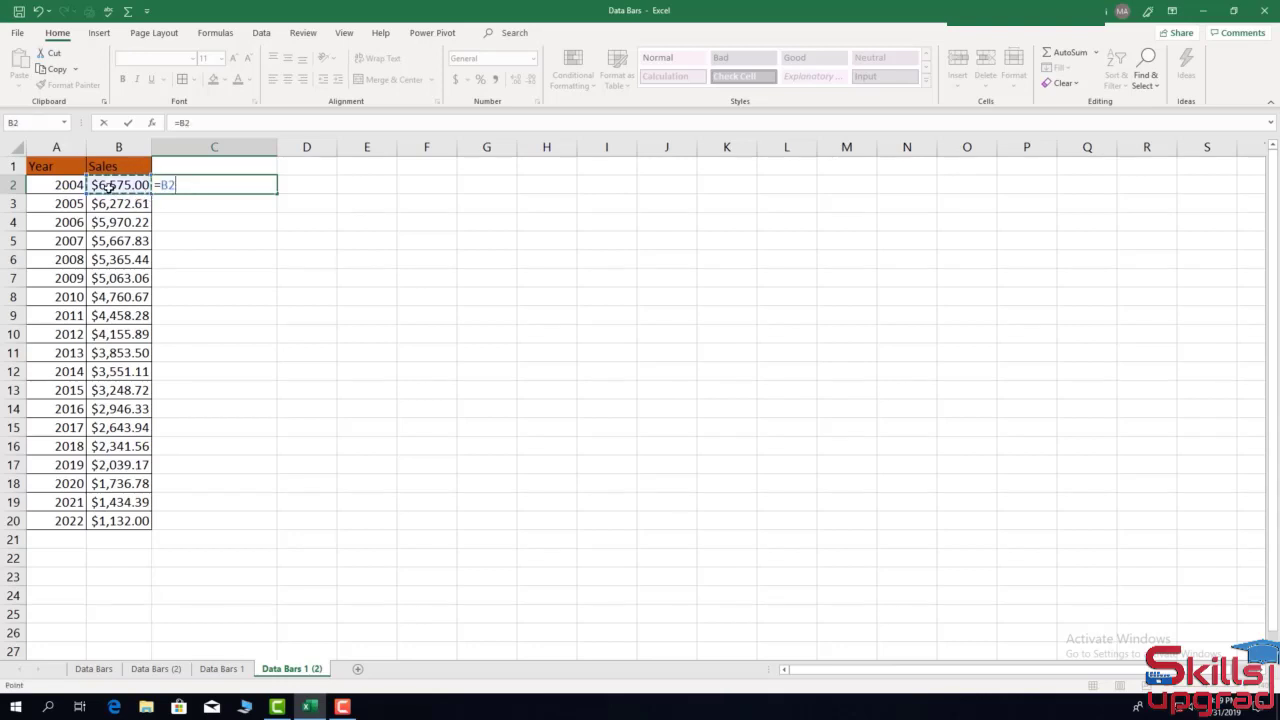
key("ctrl+Return")
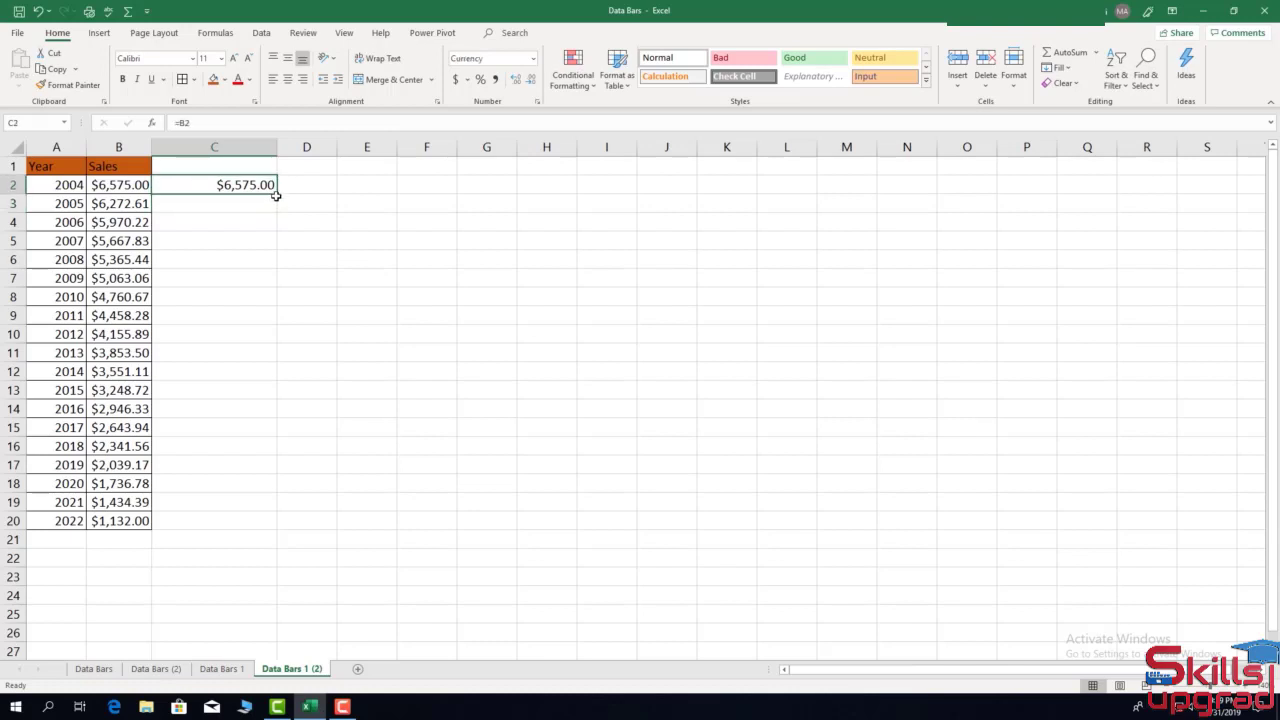
double_click(277, 195)
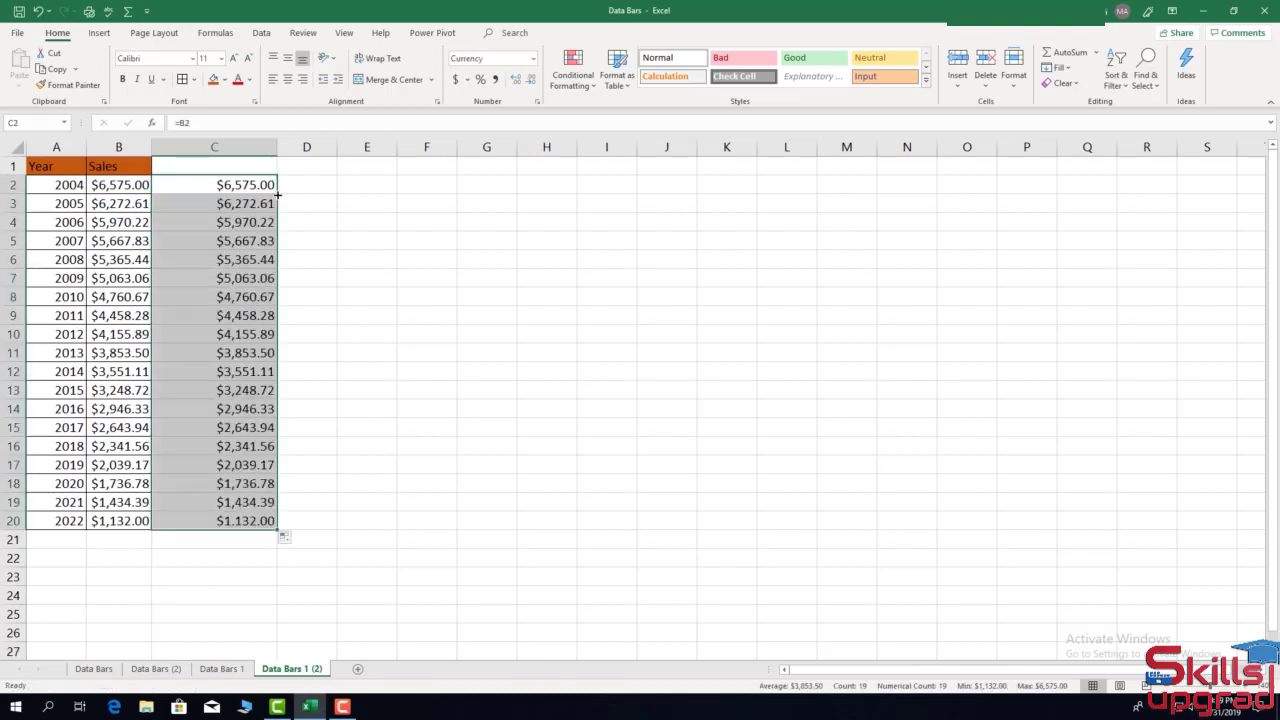
Apply green solid-fill data bars to the copied sales values in C2:C20.
left_click(595, 88)
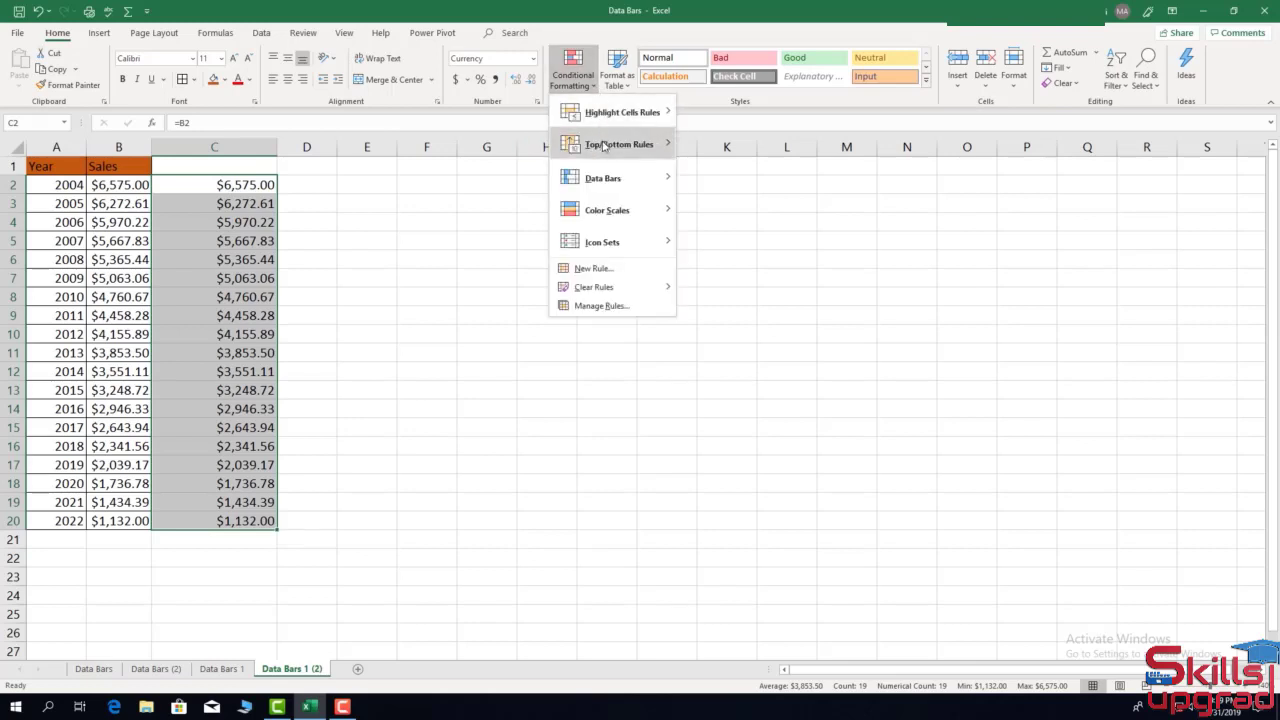
mouse_move(603, 176)
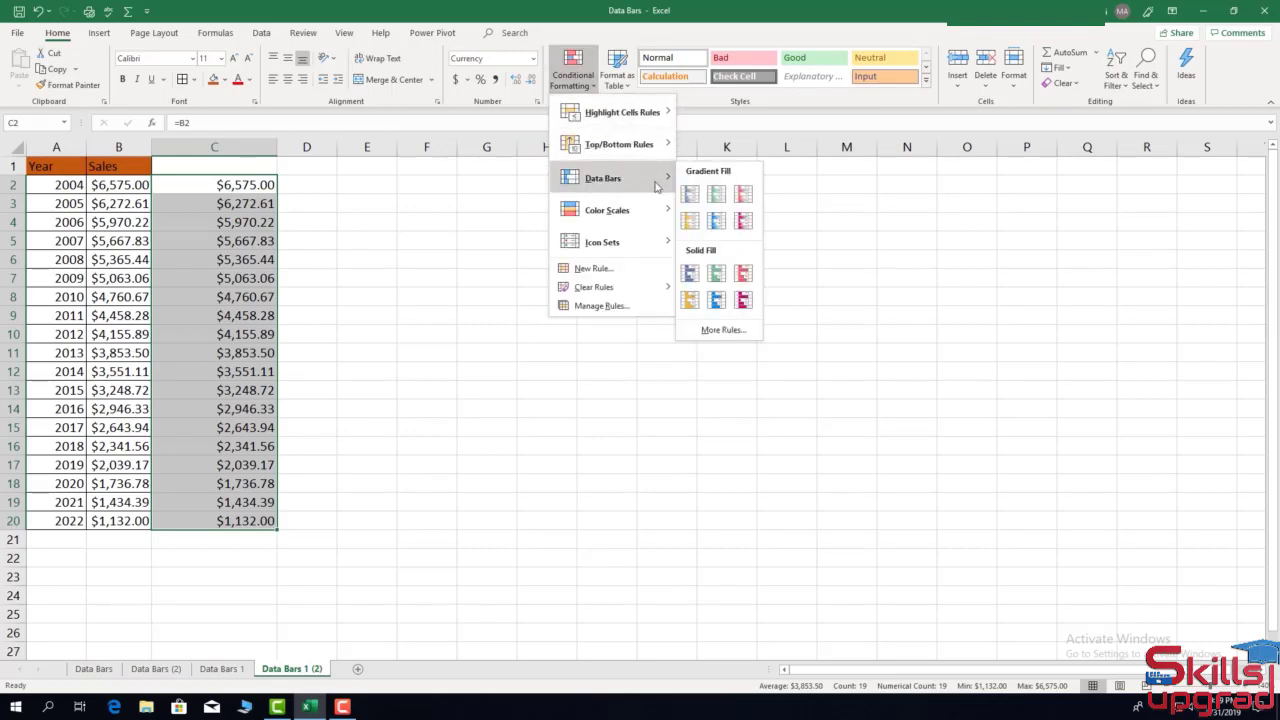
left_click(718, 276)
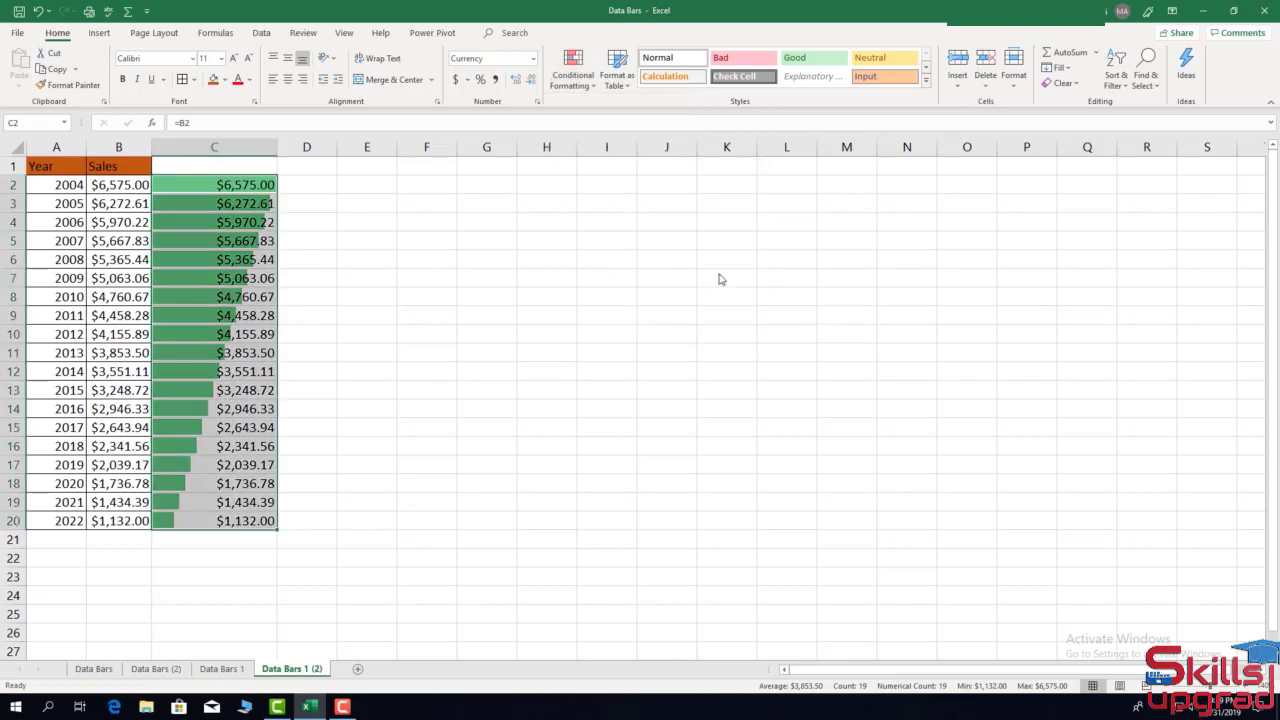
Create a custom data bar rule for C2:C20 with Show Bar Only enabled and a solid green bar colour.
left_click(592, 88)
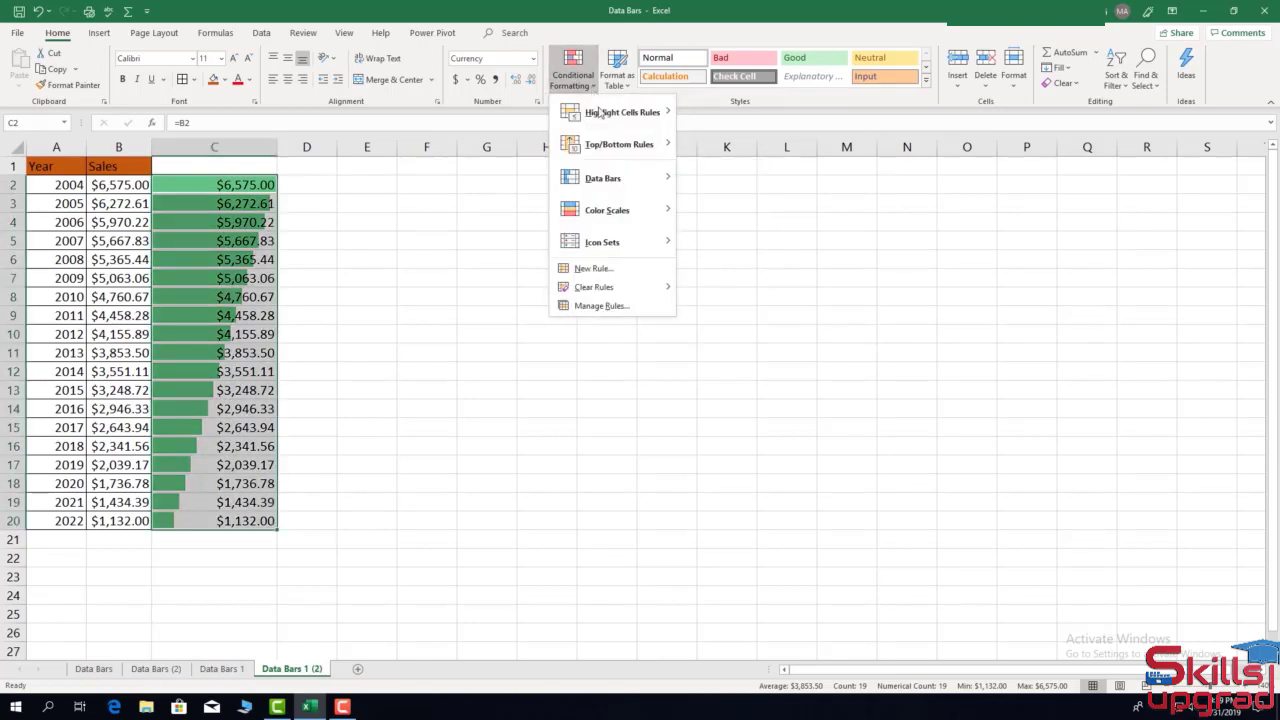
mouse_move(625, 188)
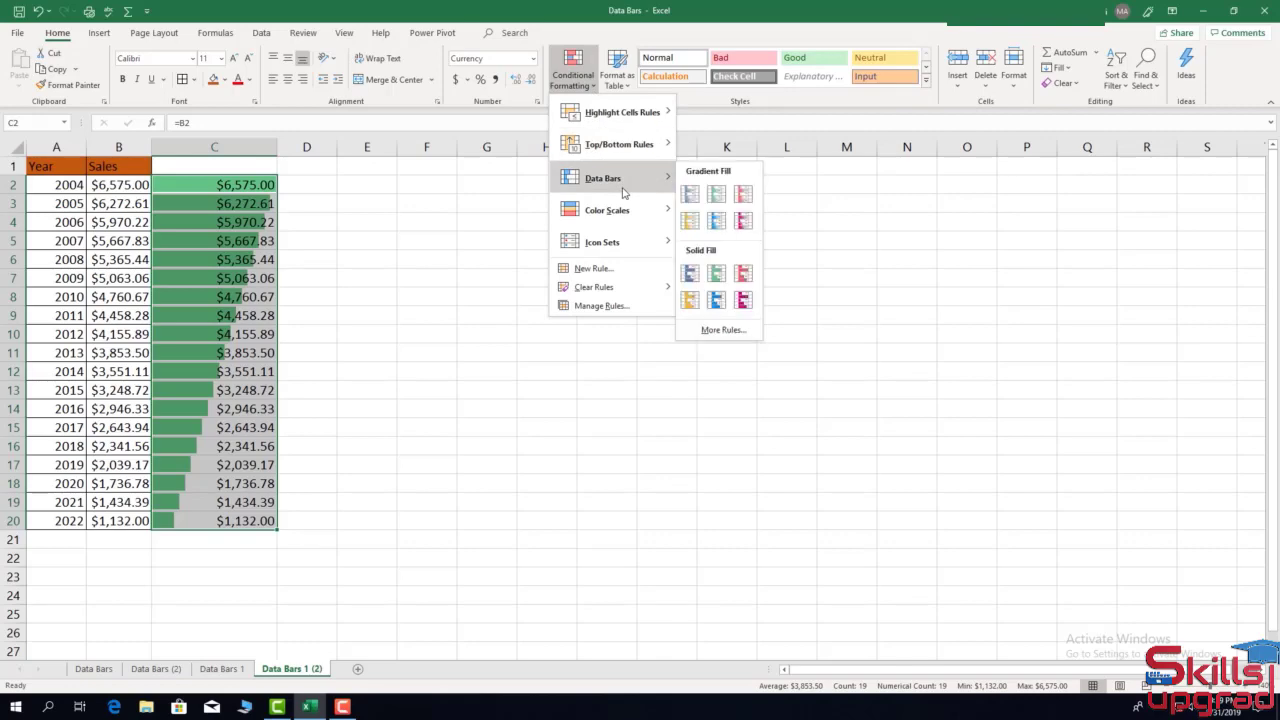
left_click(723, 330)
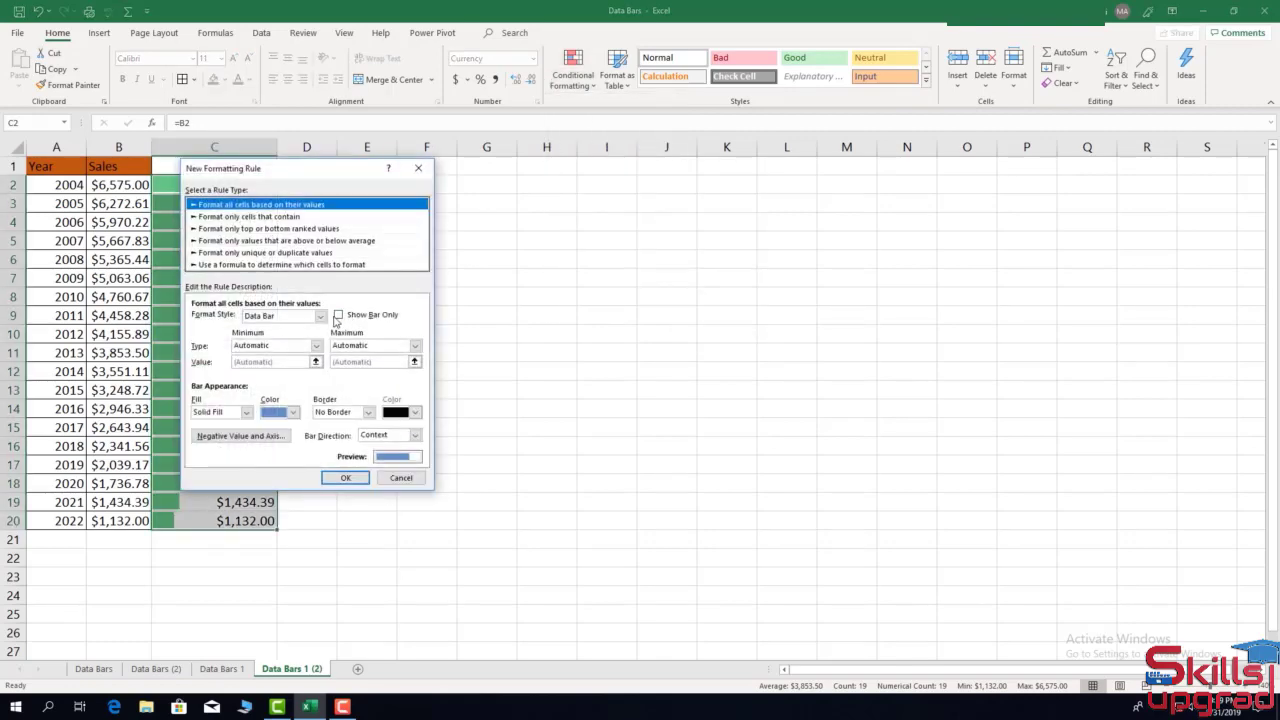
left_click(338, 315)
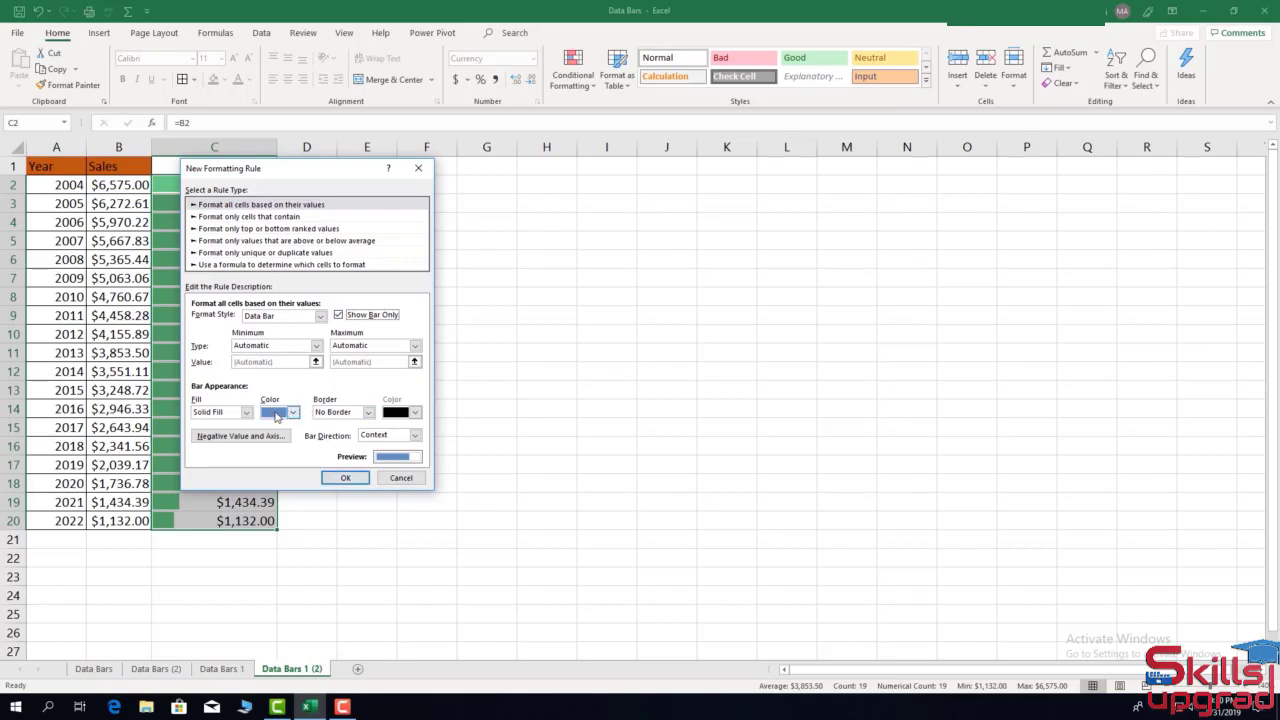
left_click(293, 412)
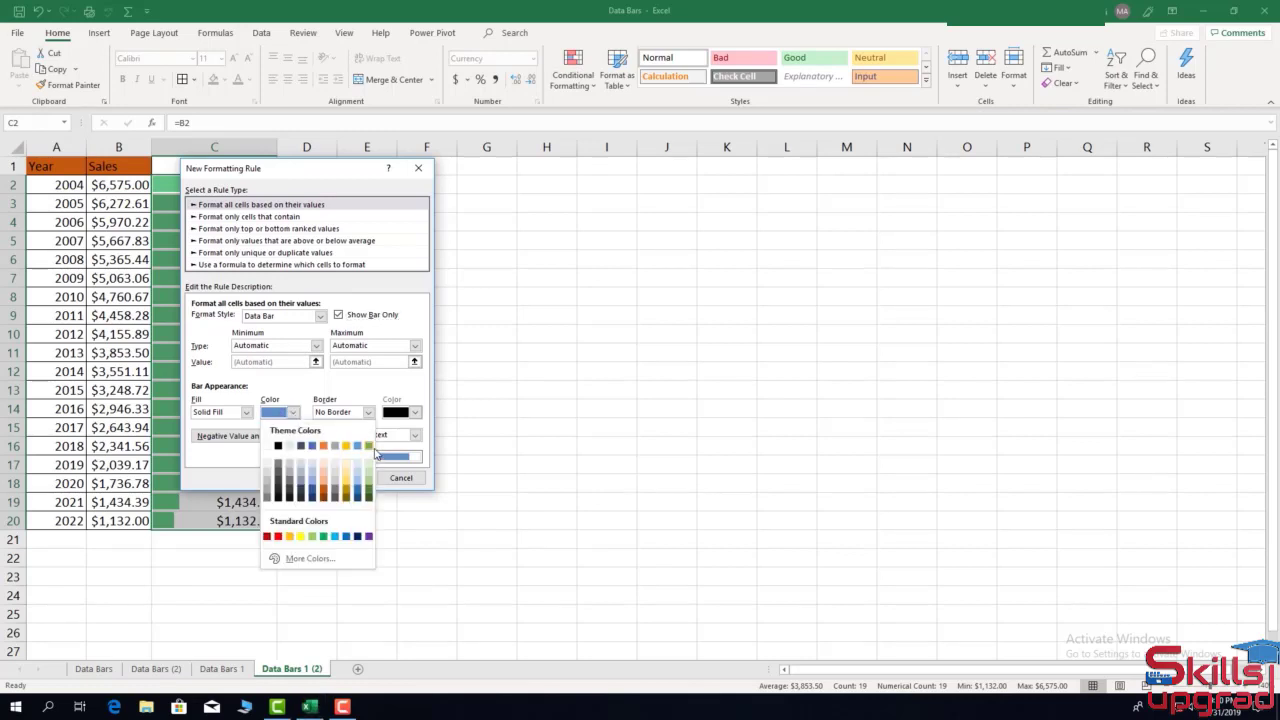
left_click(369, 446)
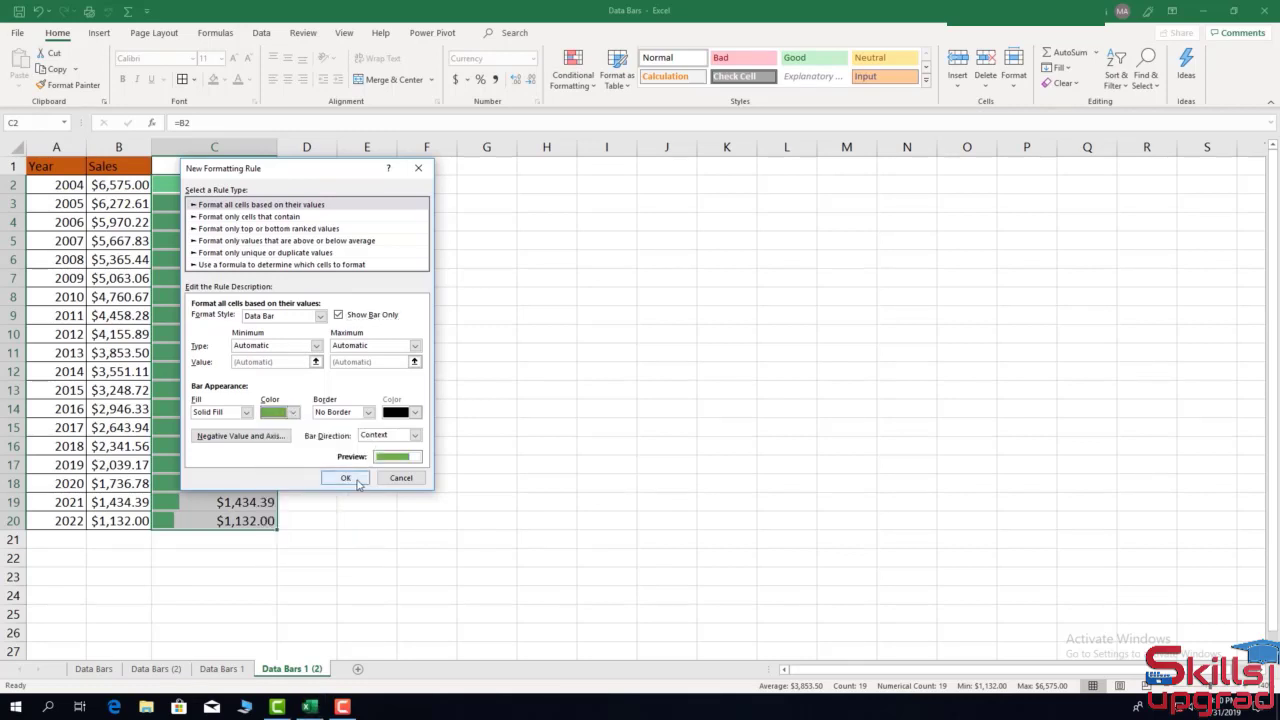
left_click(345, 478)
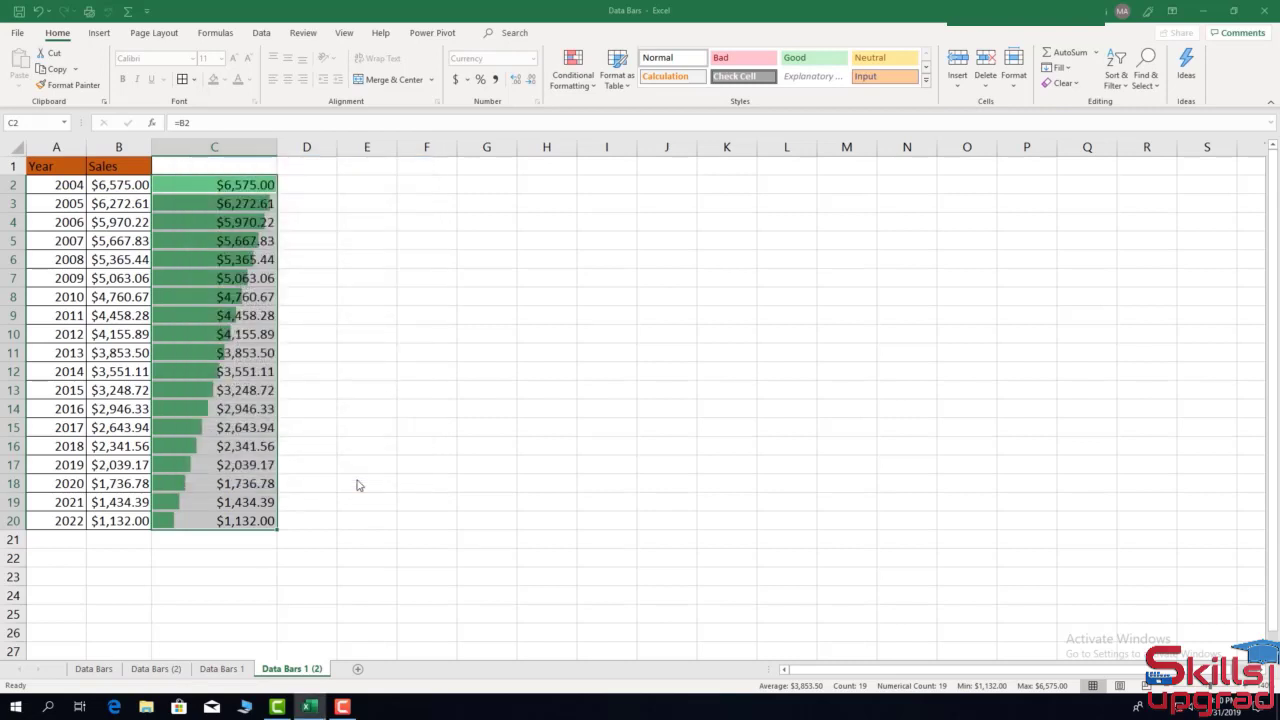
left_click(382, 364)
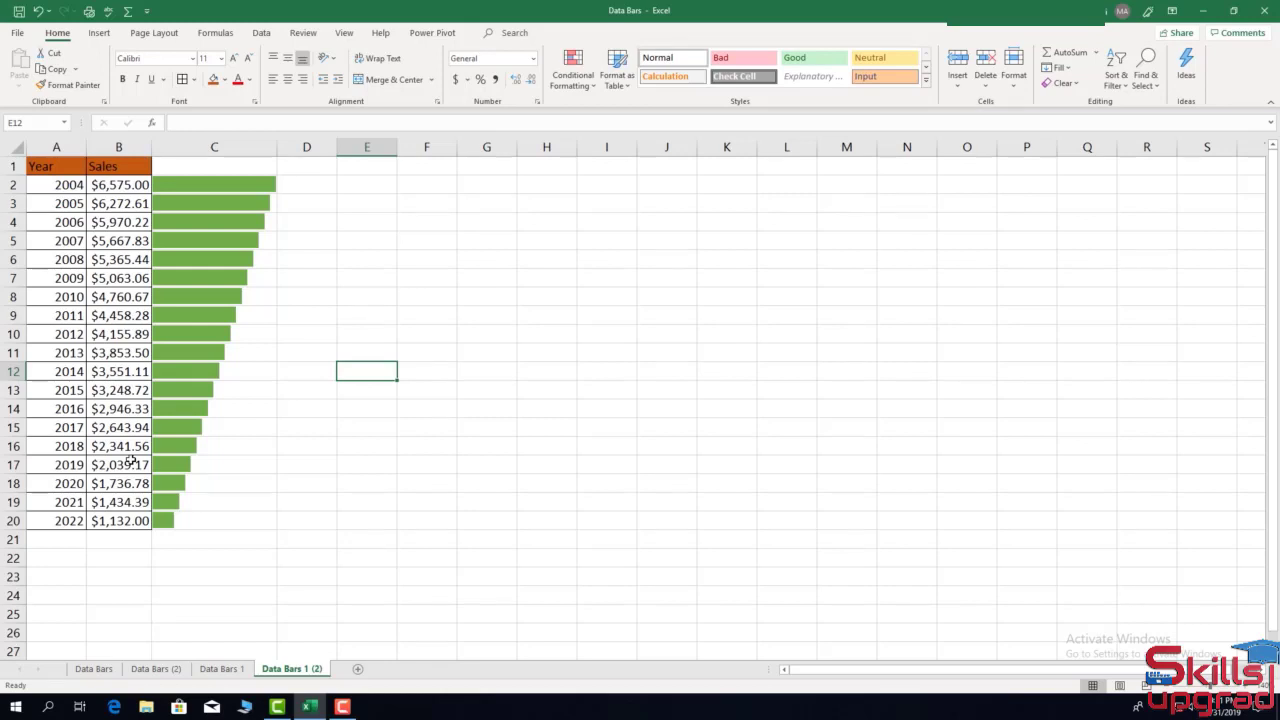
Change the 2009 Sales value in B7 to -5063.05555555556 and widen columns C and B.
left_click(116, 278)
left_click(174, 122)
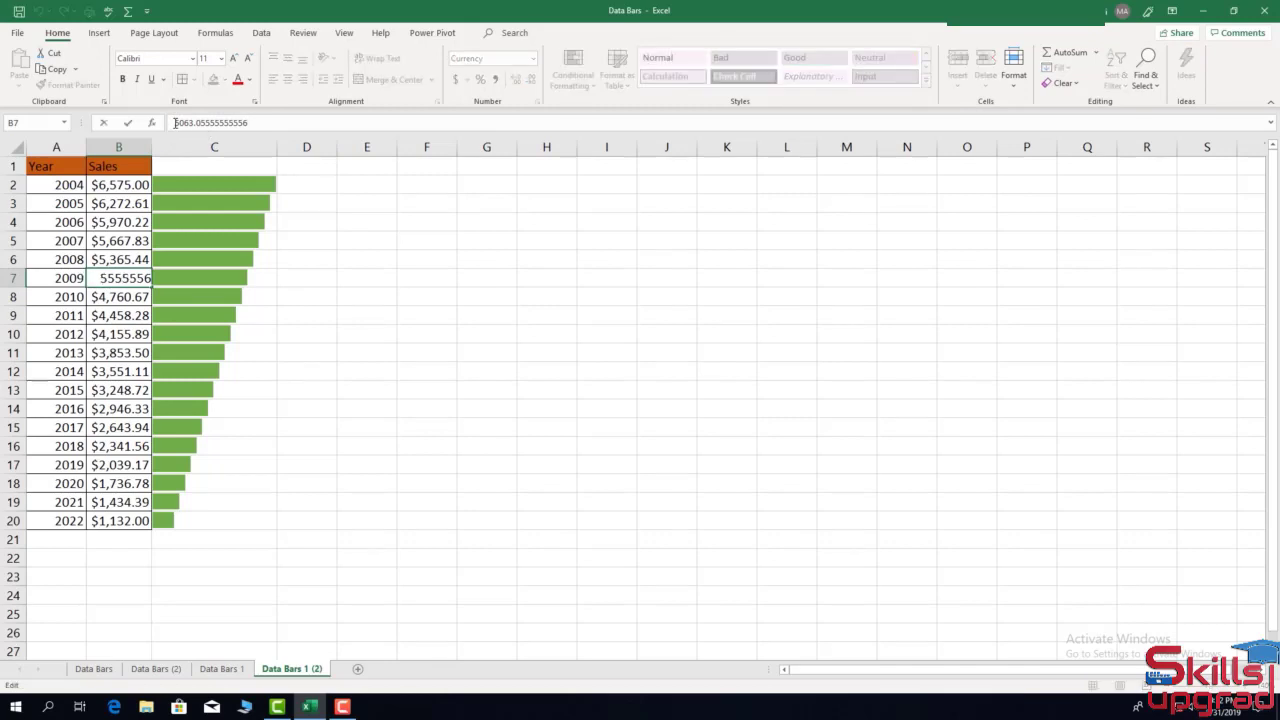
type("-")
key("Return")
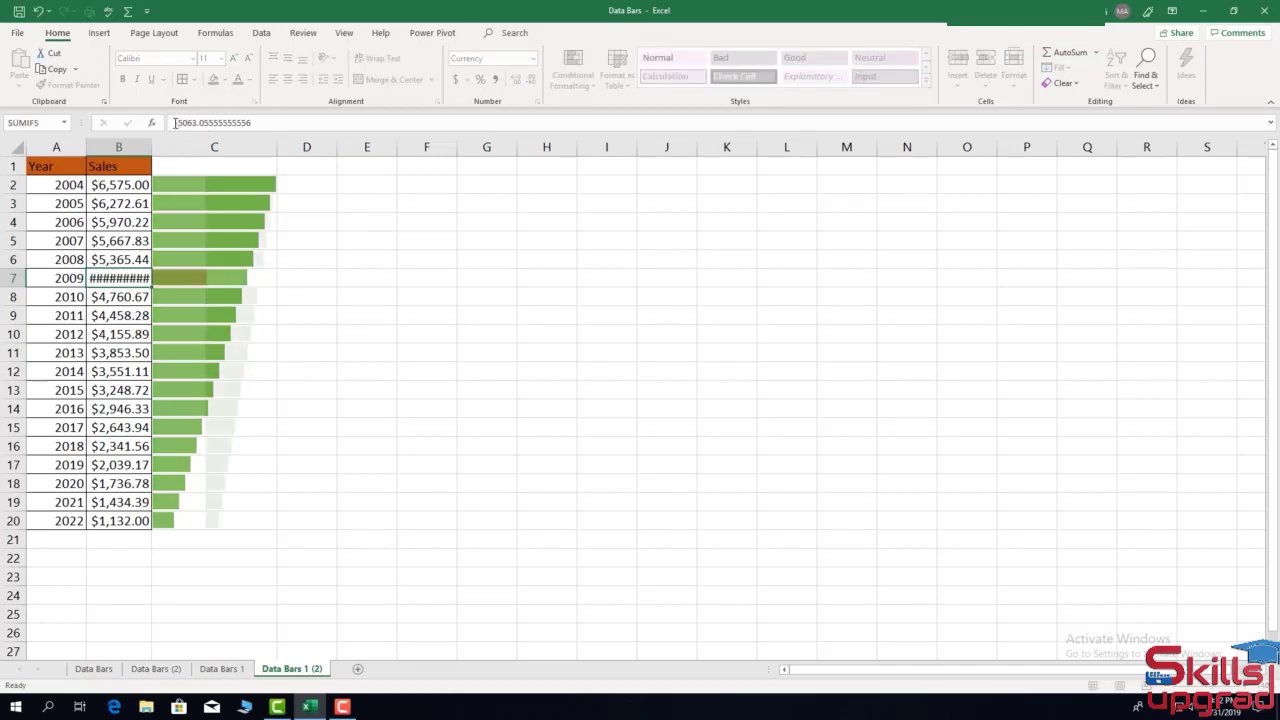
left_click_drag(277, 146, 335, 146)
left_click_drag(152, 143, 162, 138)
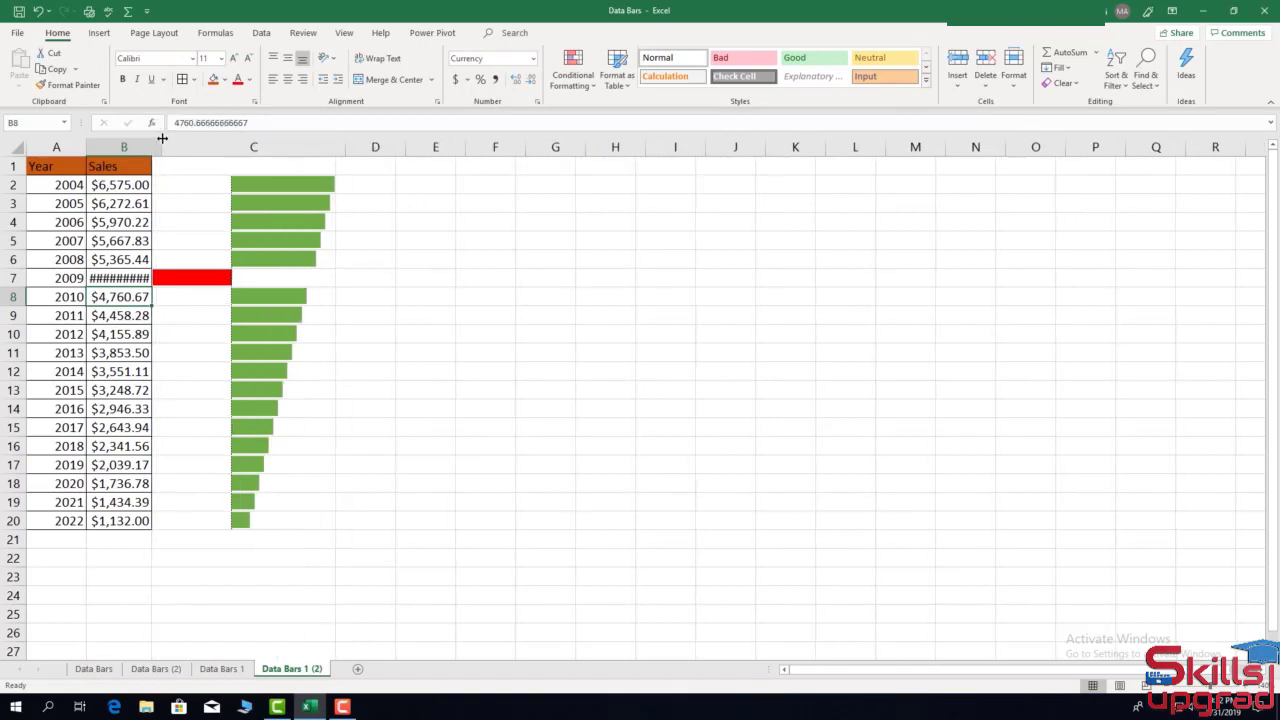
Format the 2009 Sales value in B7 as Currency with negative numbers shown in red parentheses.
left_click(130, 277)
right_click(130, 279)
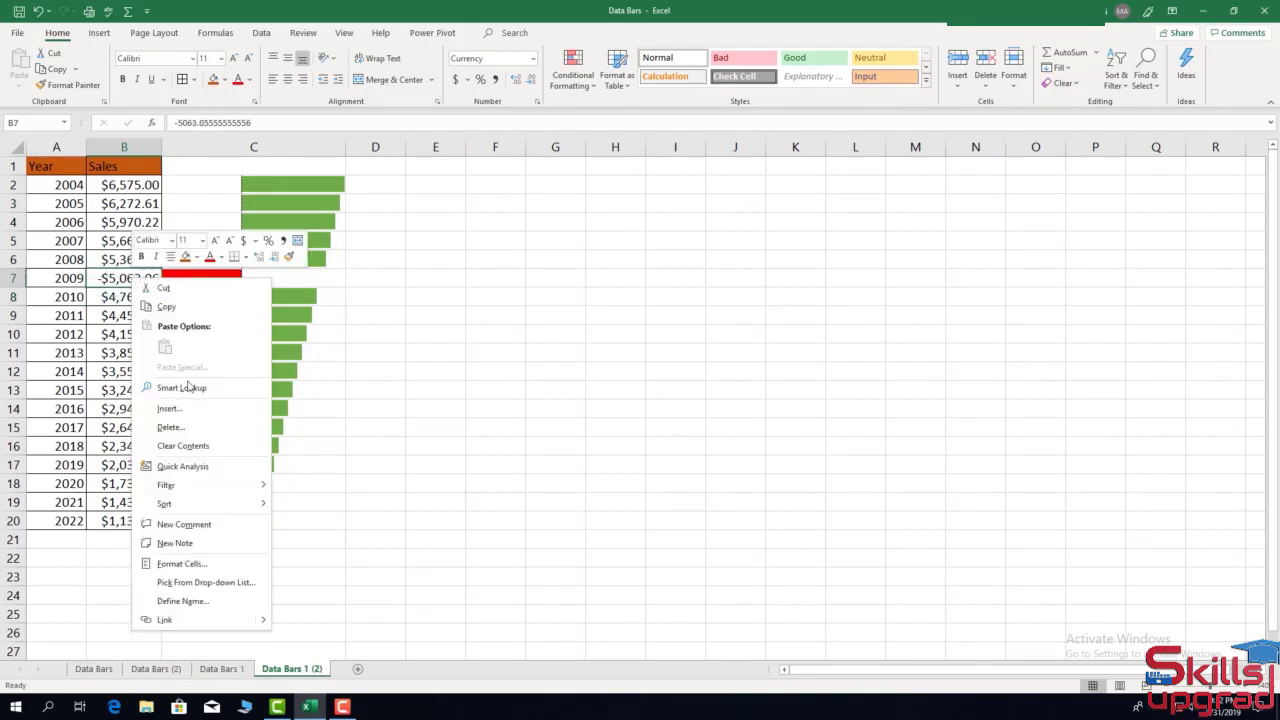
left_click(193, 565)
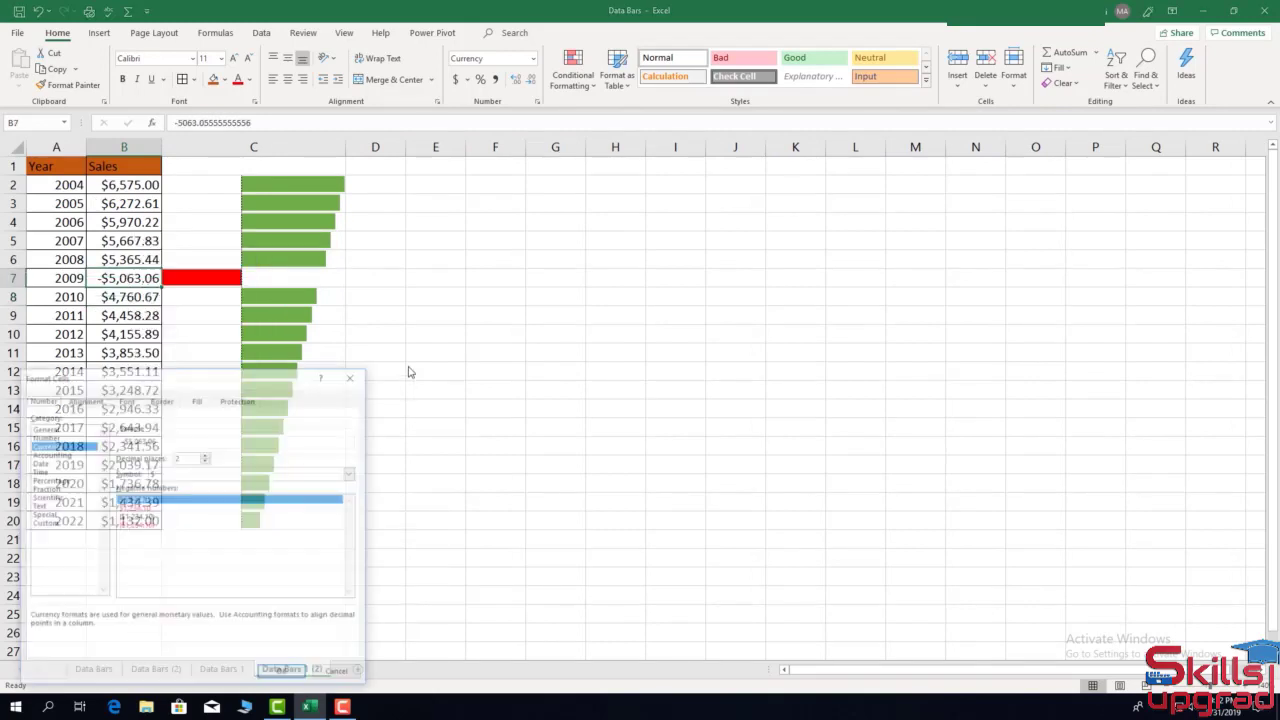
left_click(130, 526)
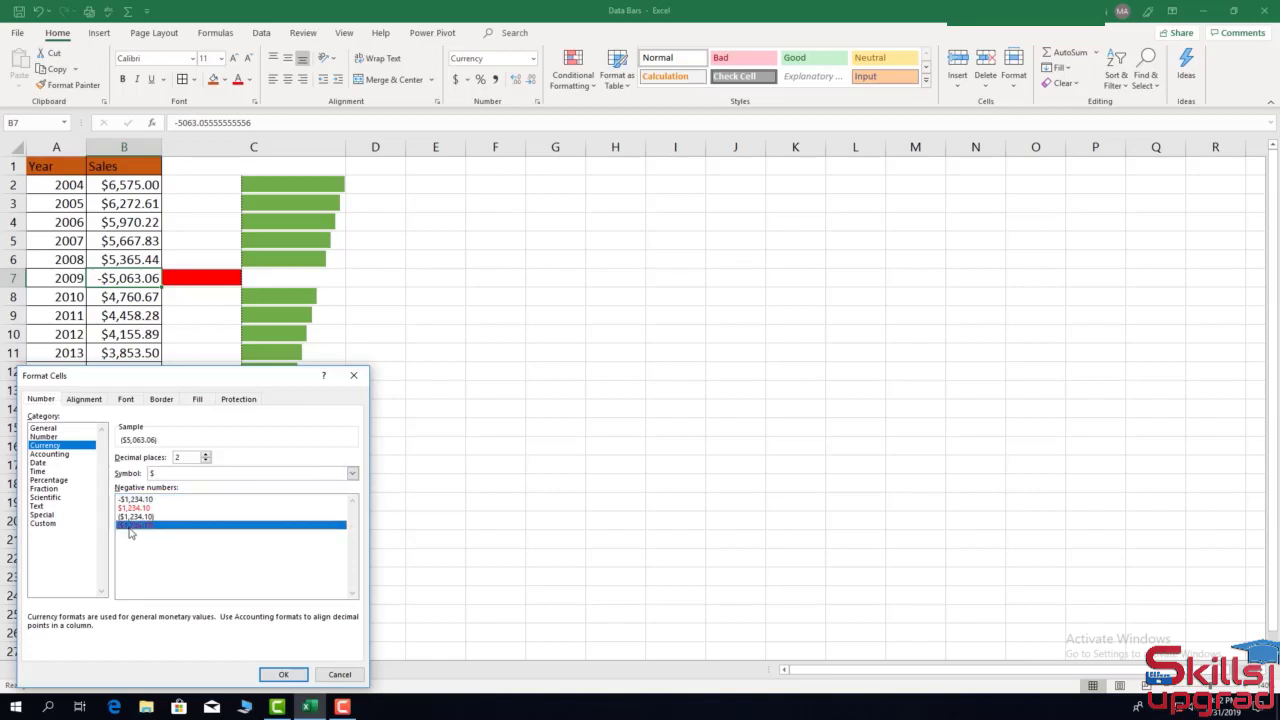
left_click(283, 674)
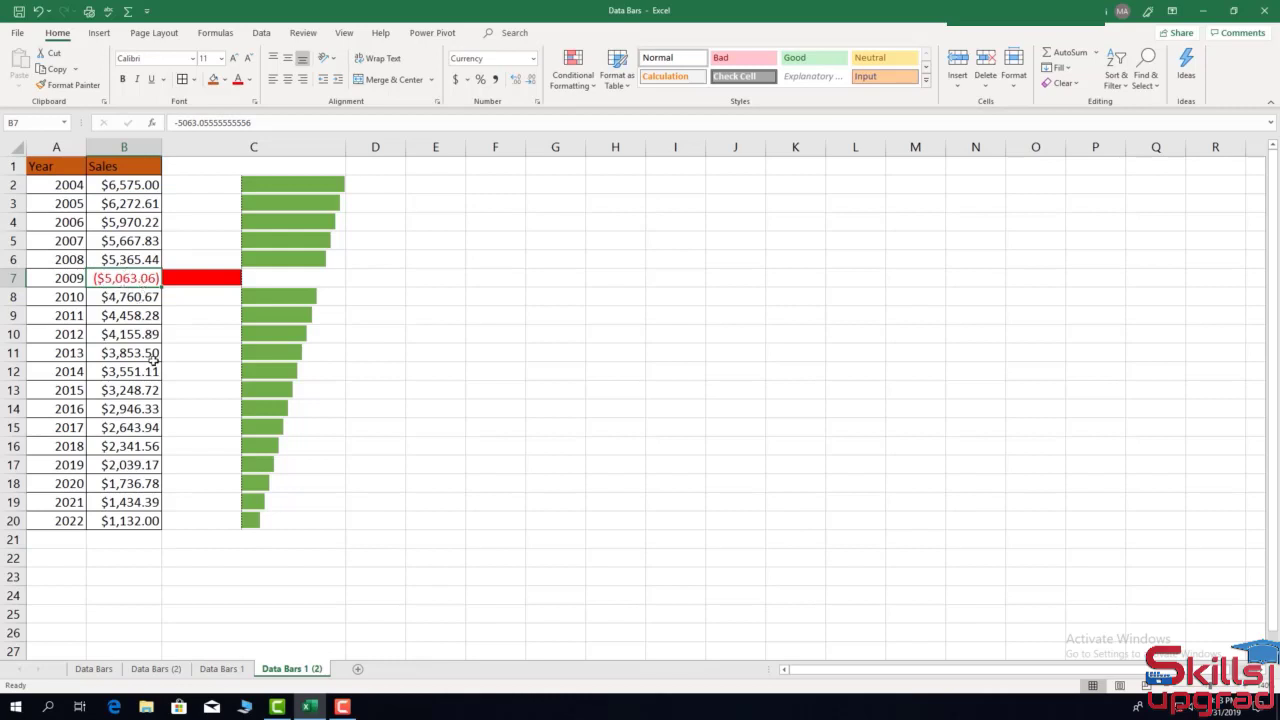
Make the 2015–2017 Sales values in B13:B15 negative: -3248.72222222222, -2946.33333333333 and -2643.94444444444.
left_click(143, 390)
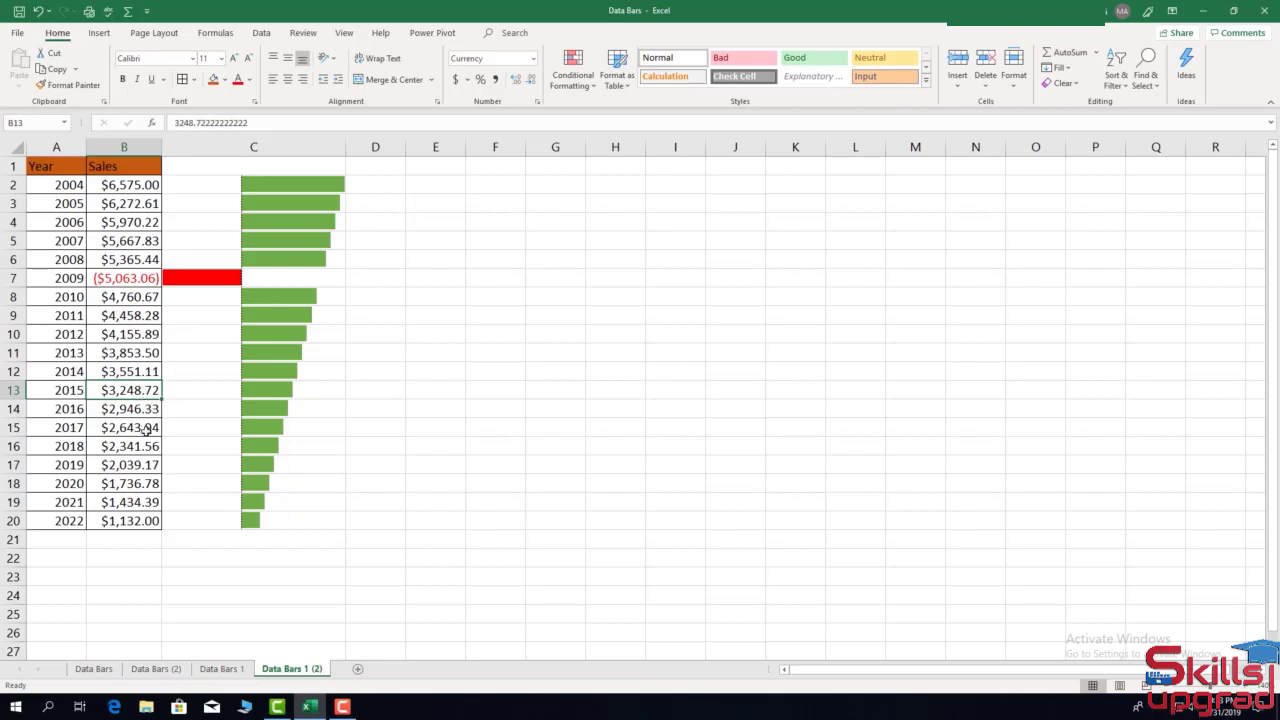
type("222222")
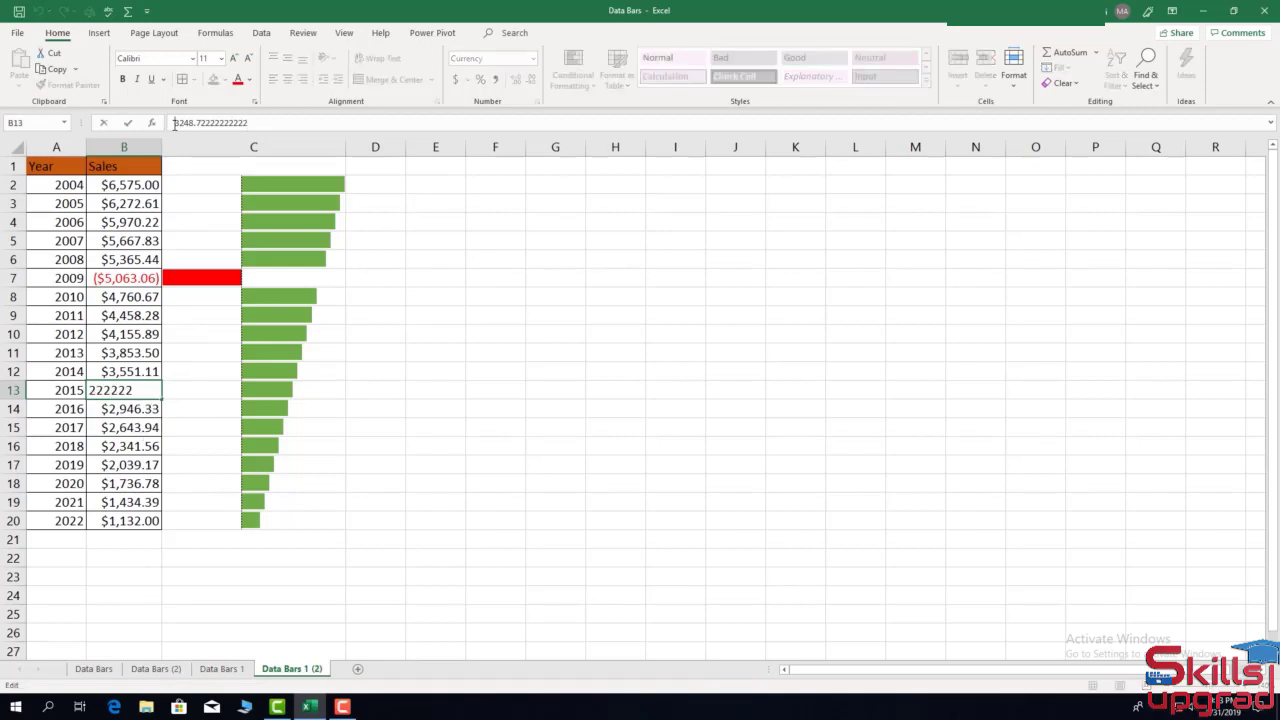
left_click(175, 122)
type("-")
key("Return")
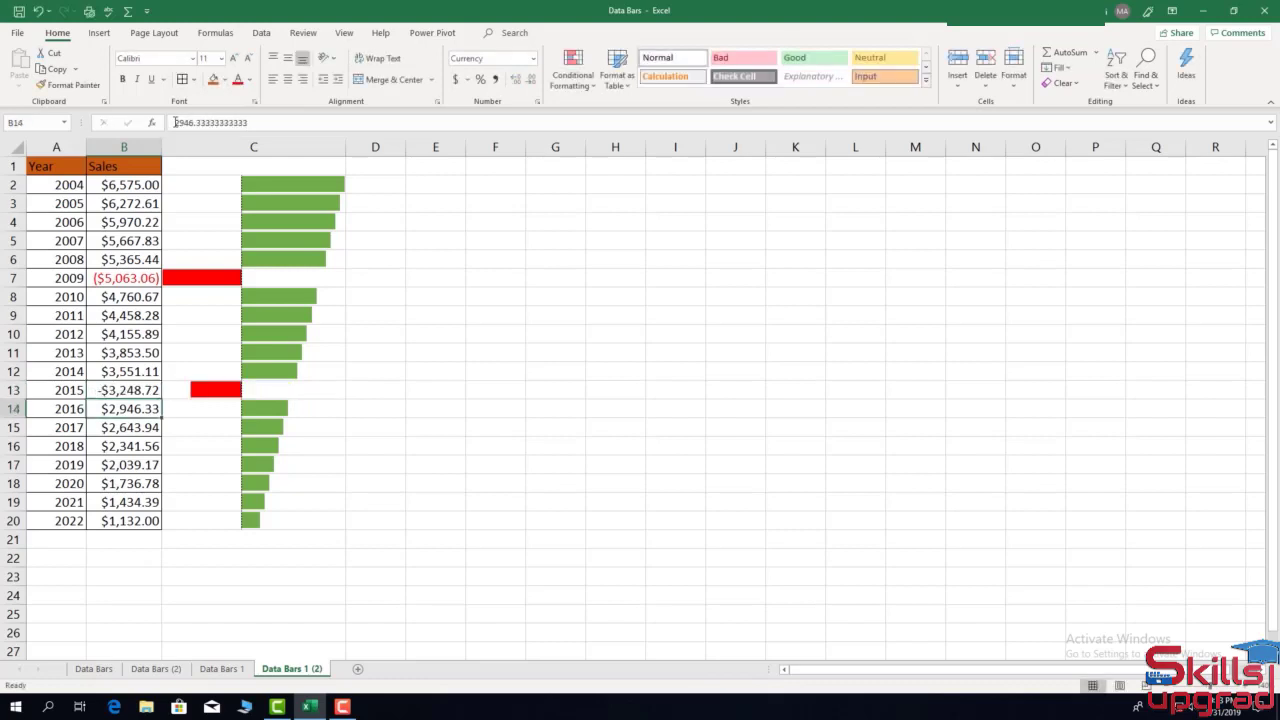
type("333333")
left_click(175, 122)
type("-")
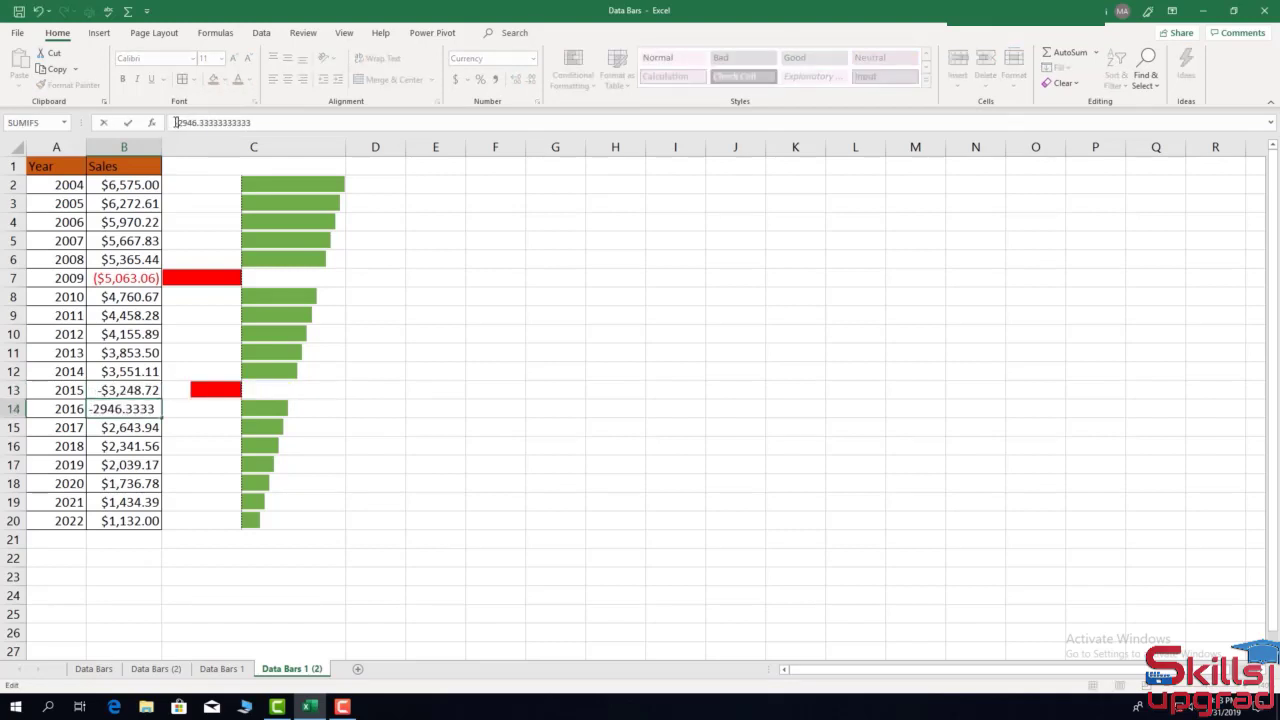
key("Return")
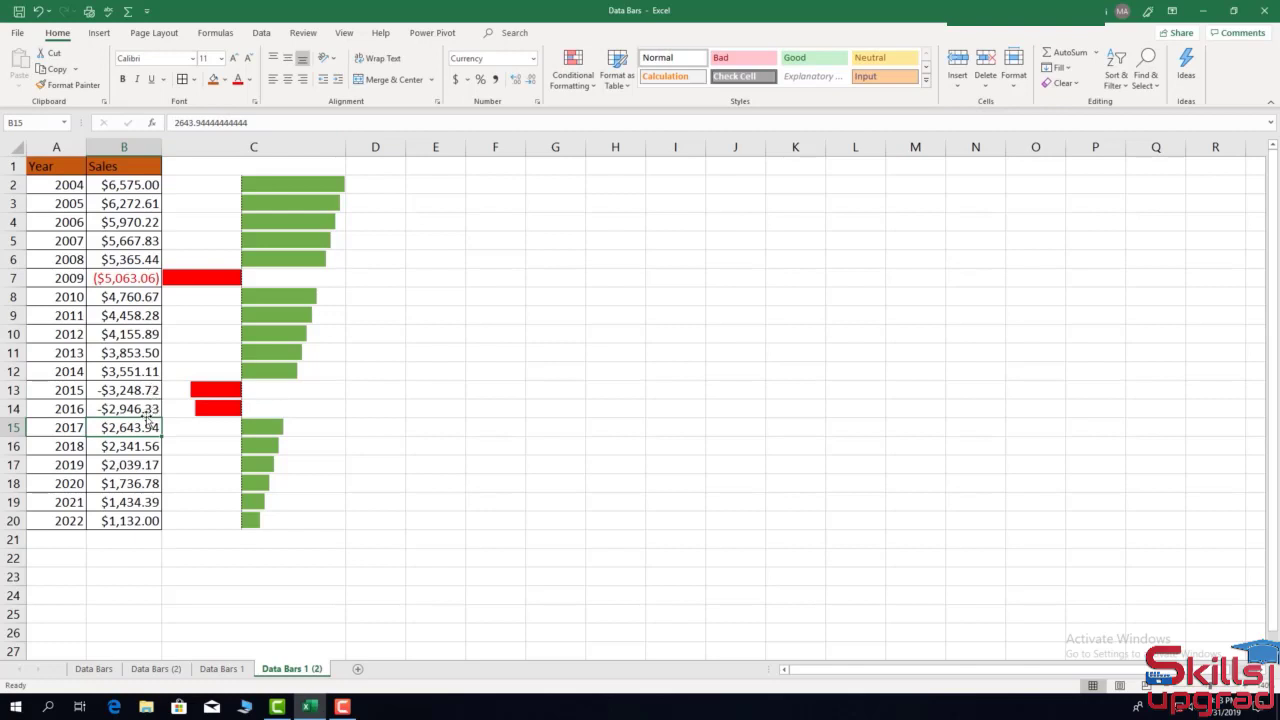
left_click(175, 122)
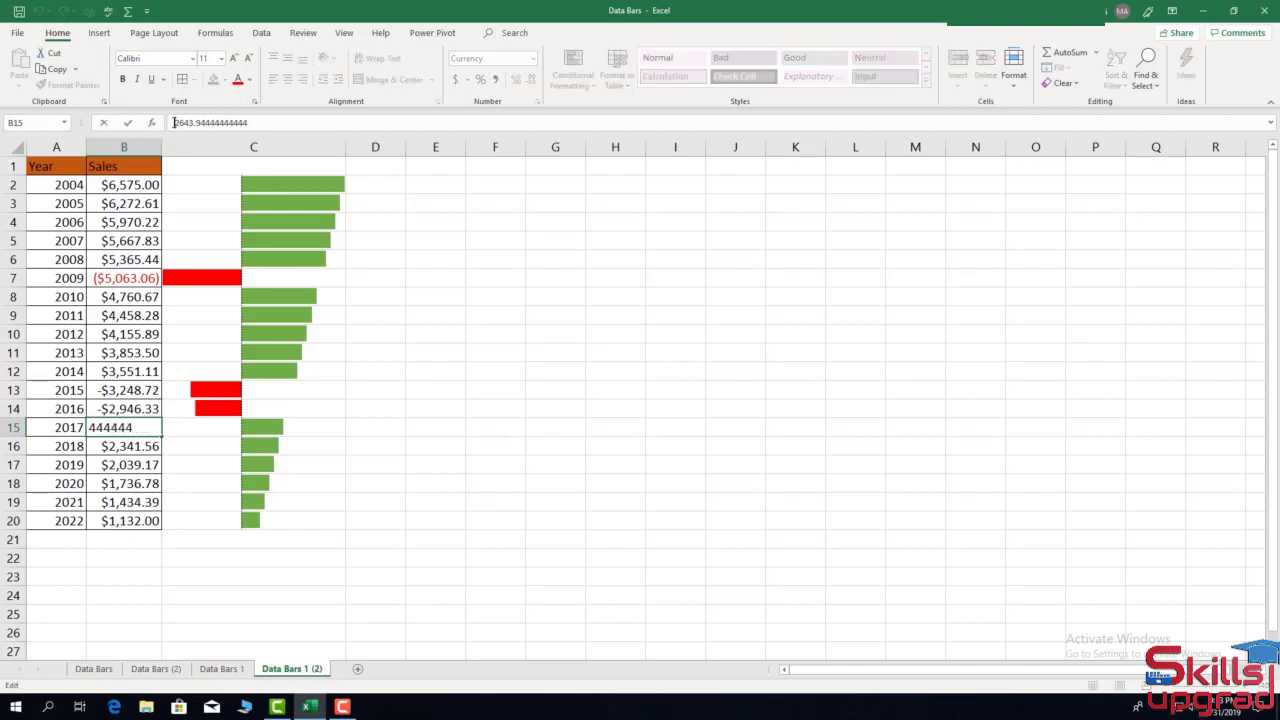
type("-")
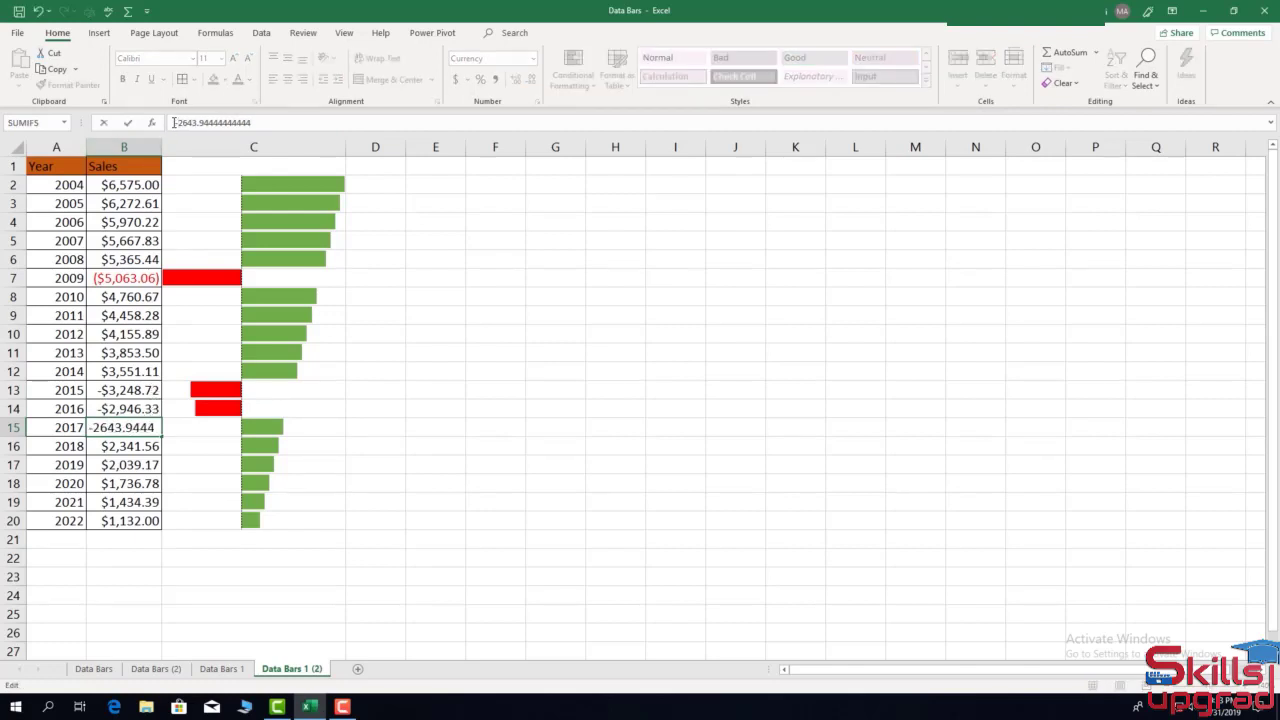
key("Return")
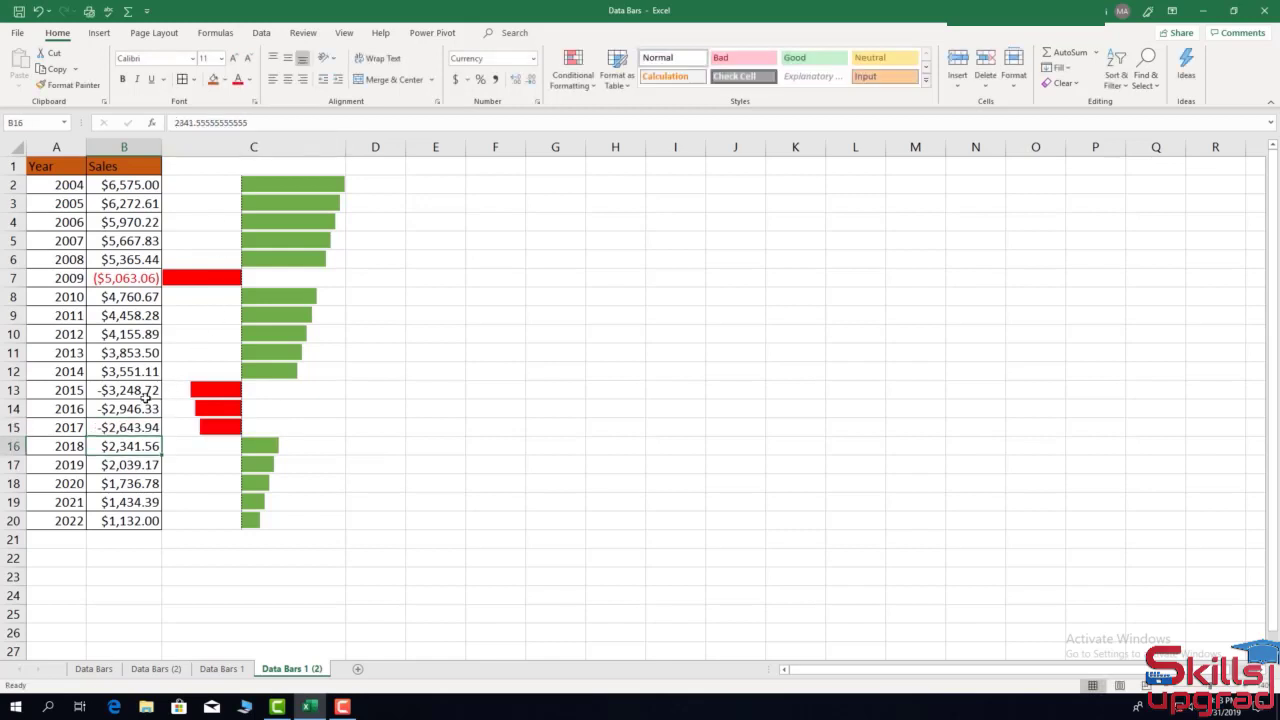
Format the negative Sales values in B13:B15 as Currency with negative numbers in red parentheses.
left_click_drag(135, 392, 134, 425)
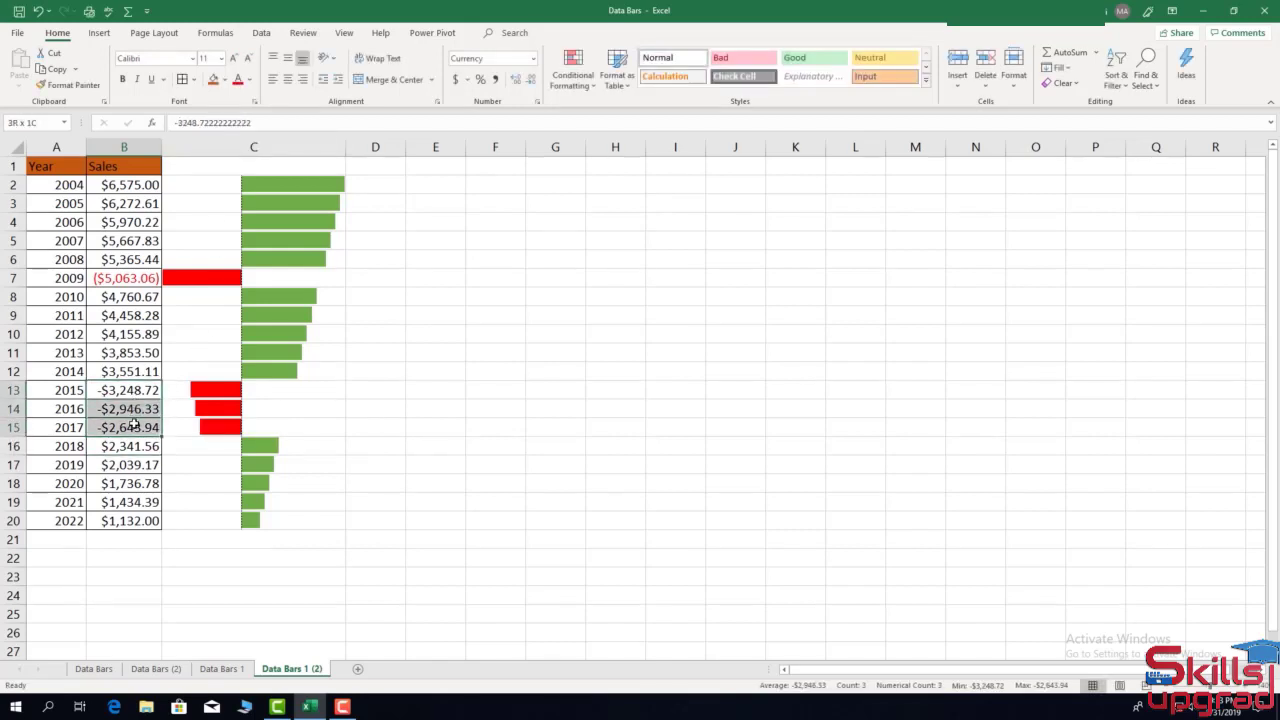
right_click(140, 415)
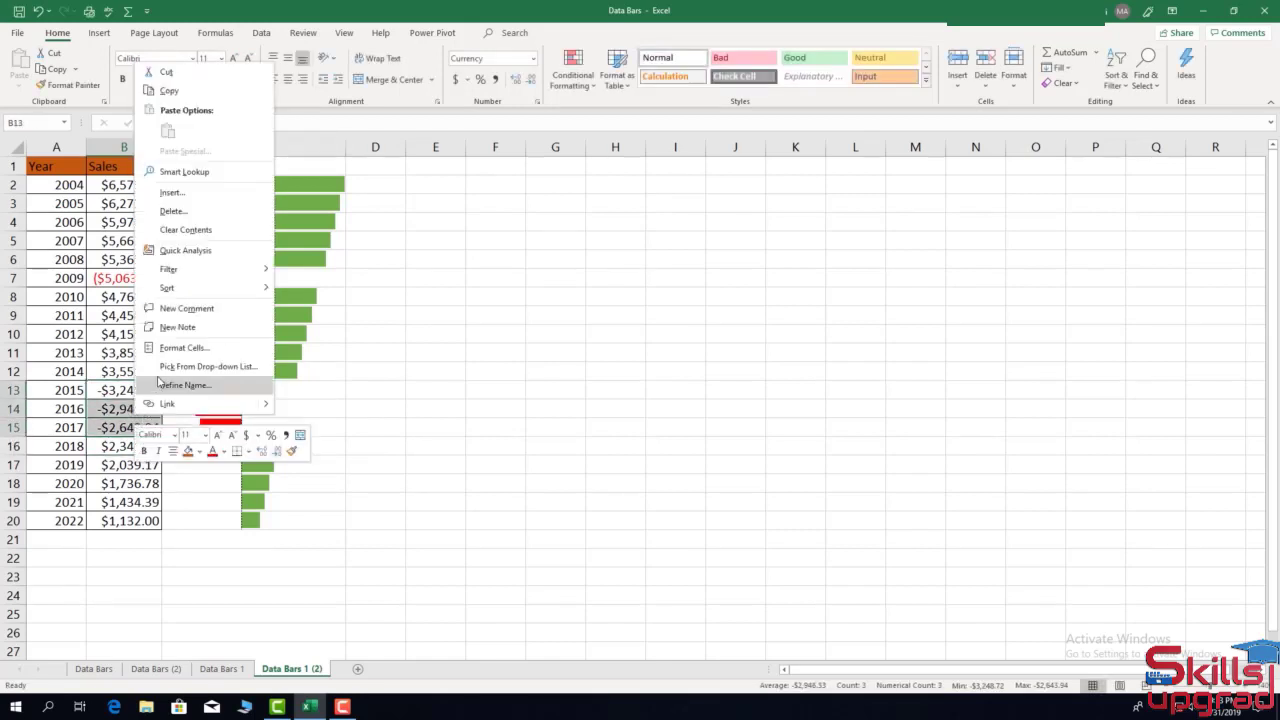
left_click(172, 347)
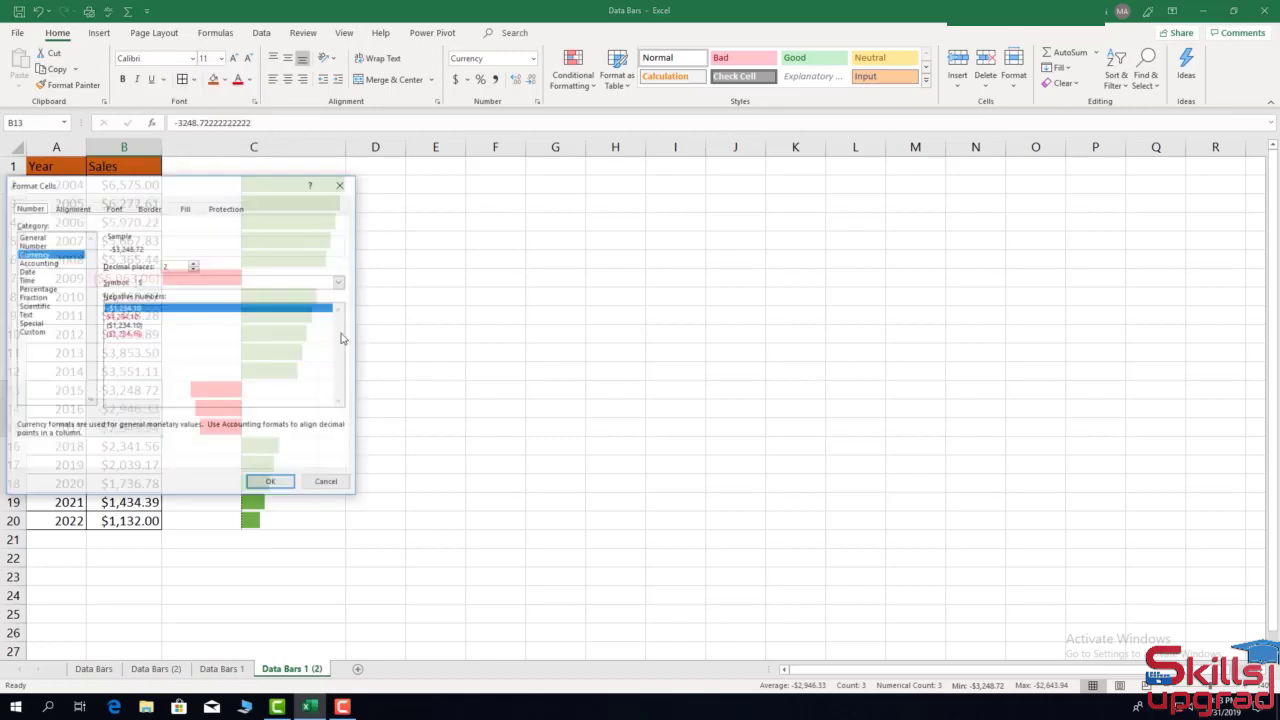
left_click(124, 334)
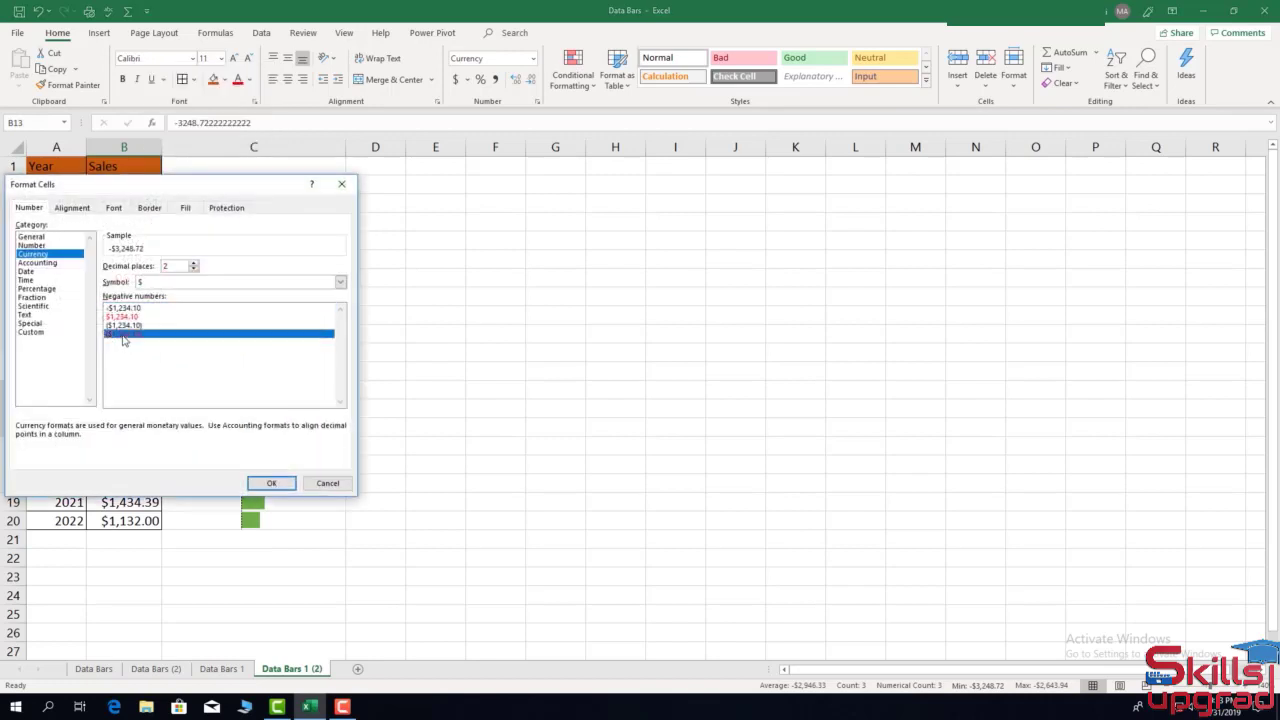
left_click(273, 483)
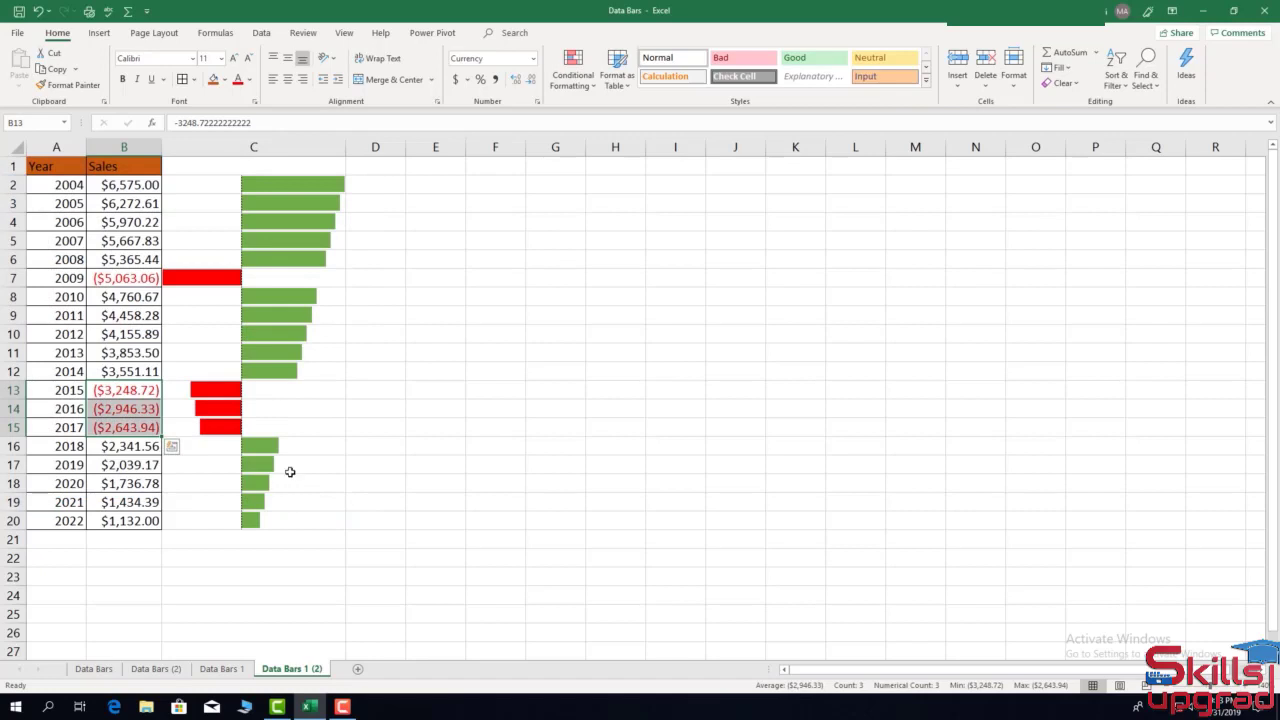
left_click(495, 483)
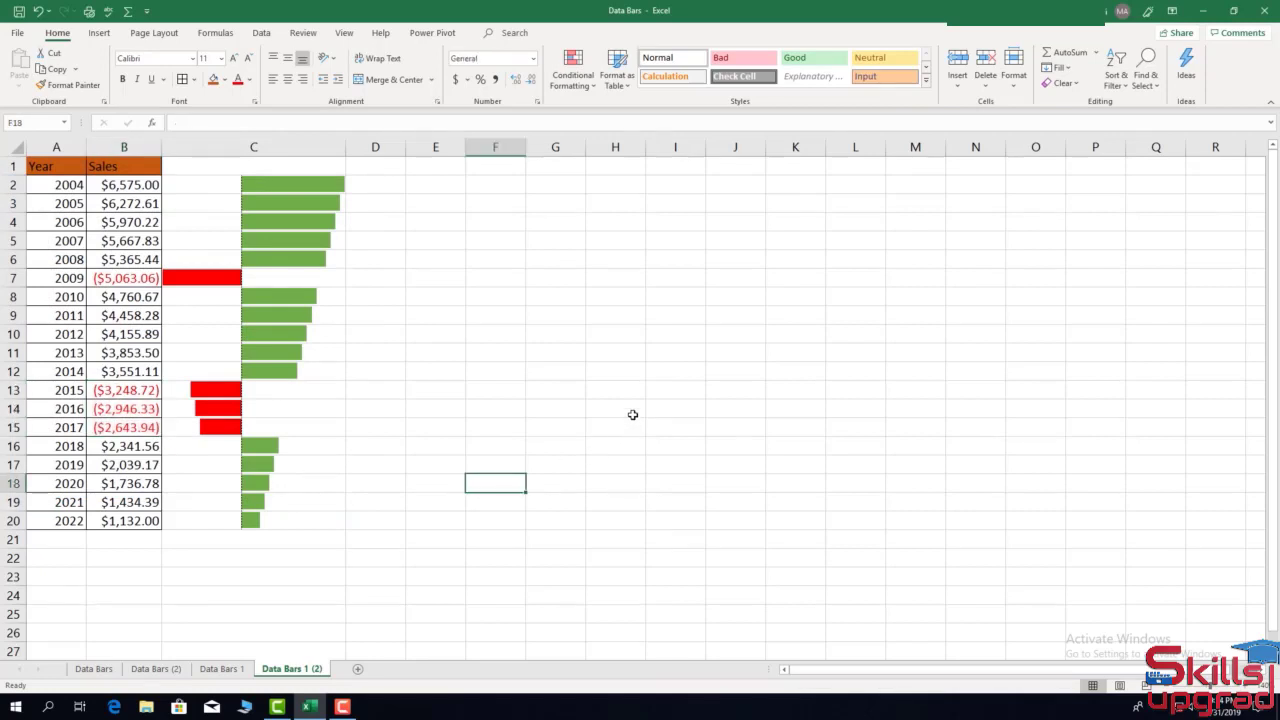